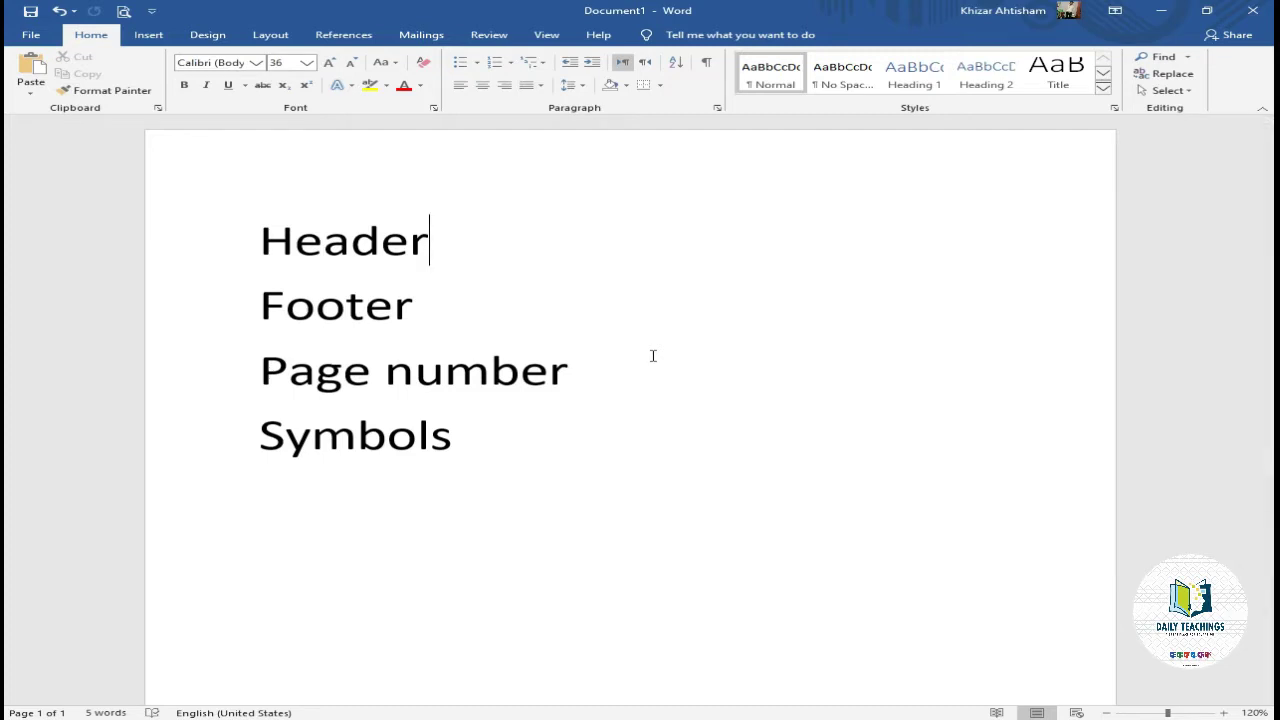
# Highlight each topic in the list in turn: Header, Footer, Page number and Symbols
pyautogui.moveTo(449, 237); pyautogui.dragTo(243, 243)
pyautogui.moveTo(429, 309); pyautogui.dragTo(243, 306)
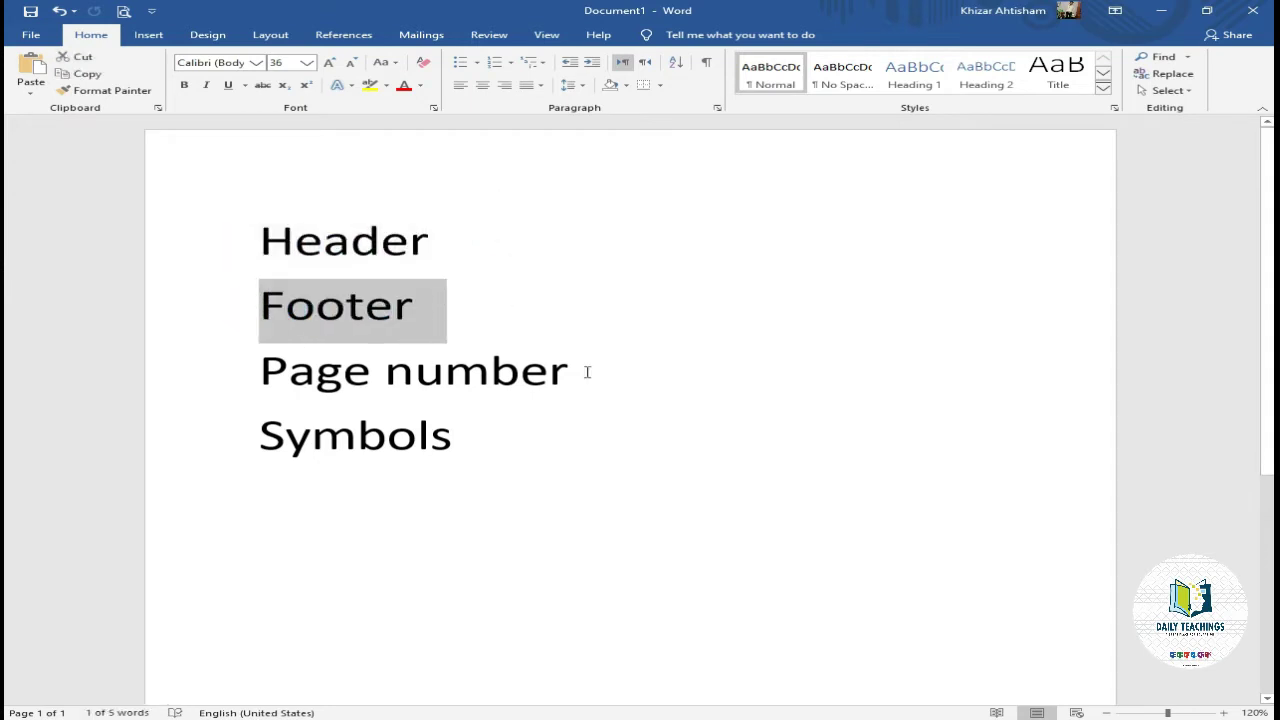
pyautogui.moveTo(566, 368); pyautogui.dragTo(262, 378)
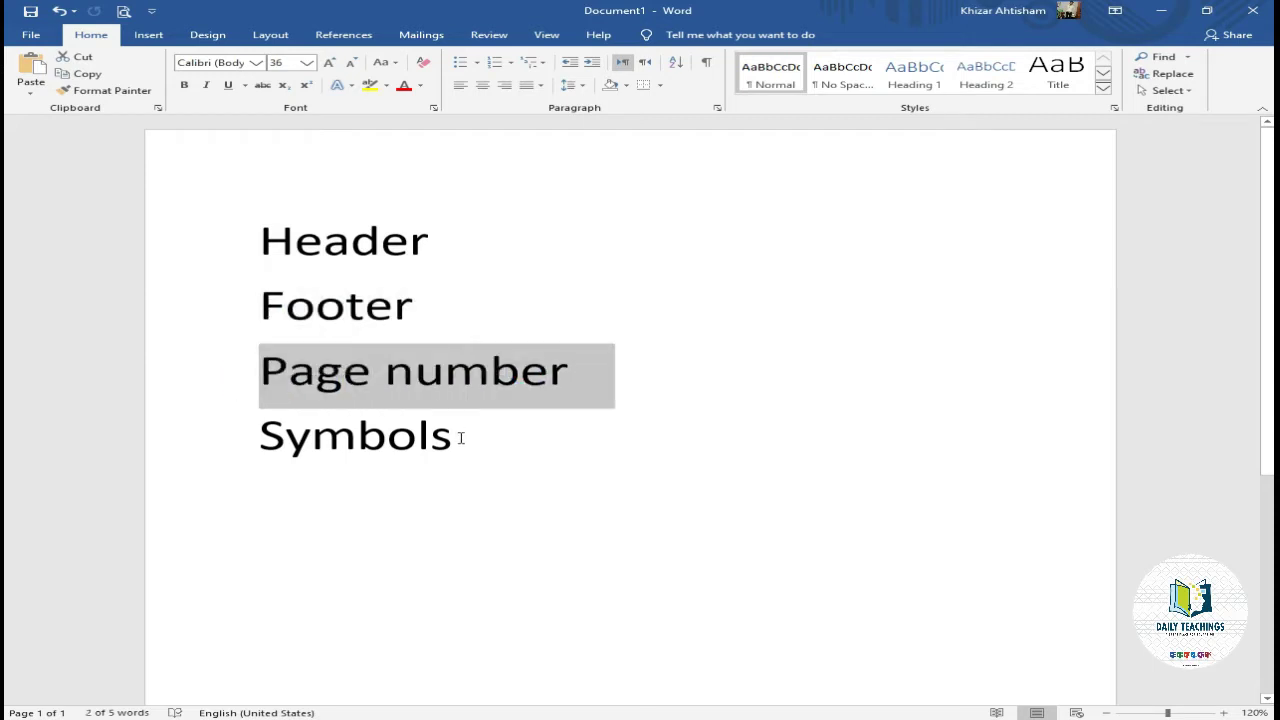
pyautogui.moveTo(461, 438); pyautogui.dragTo(243, 430)
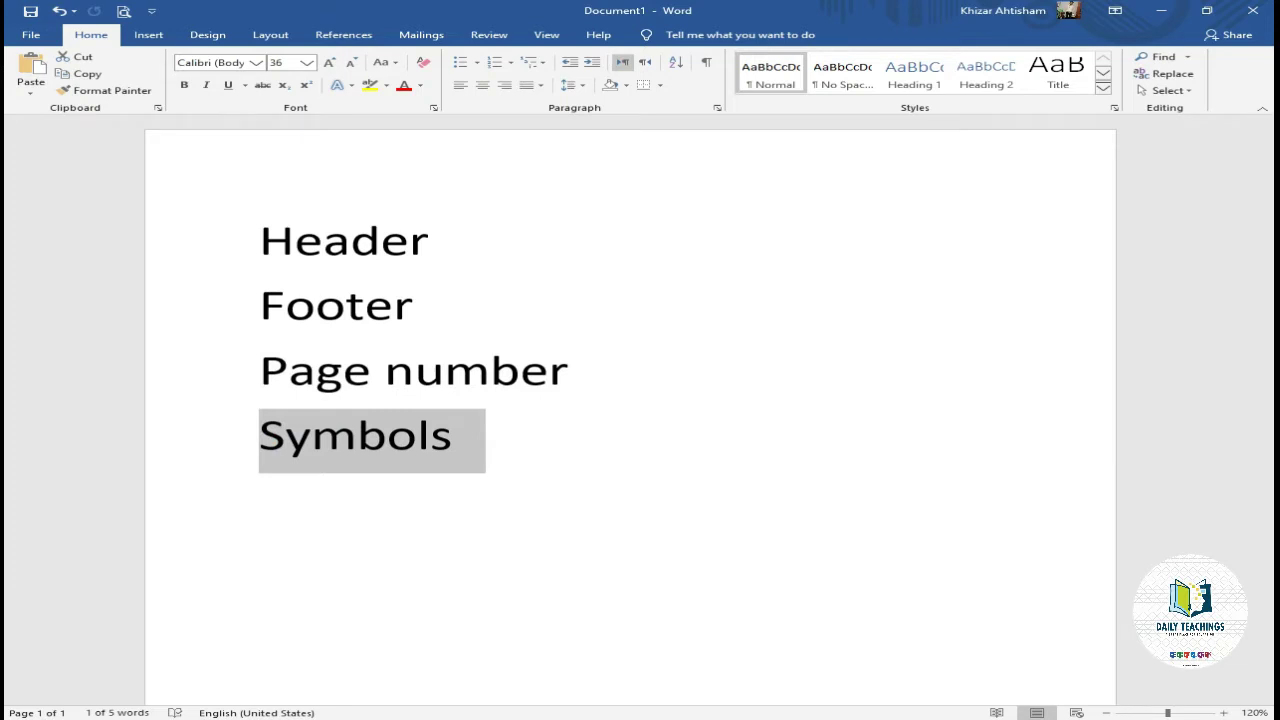
# Switch to Day1.docx, place the cursor in the first paragraph, and browse the built-in header designs
pyautogui.click(646, 680)
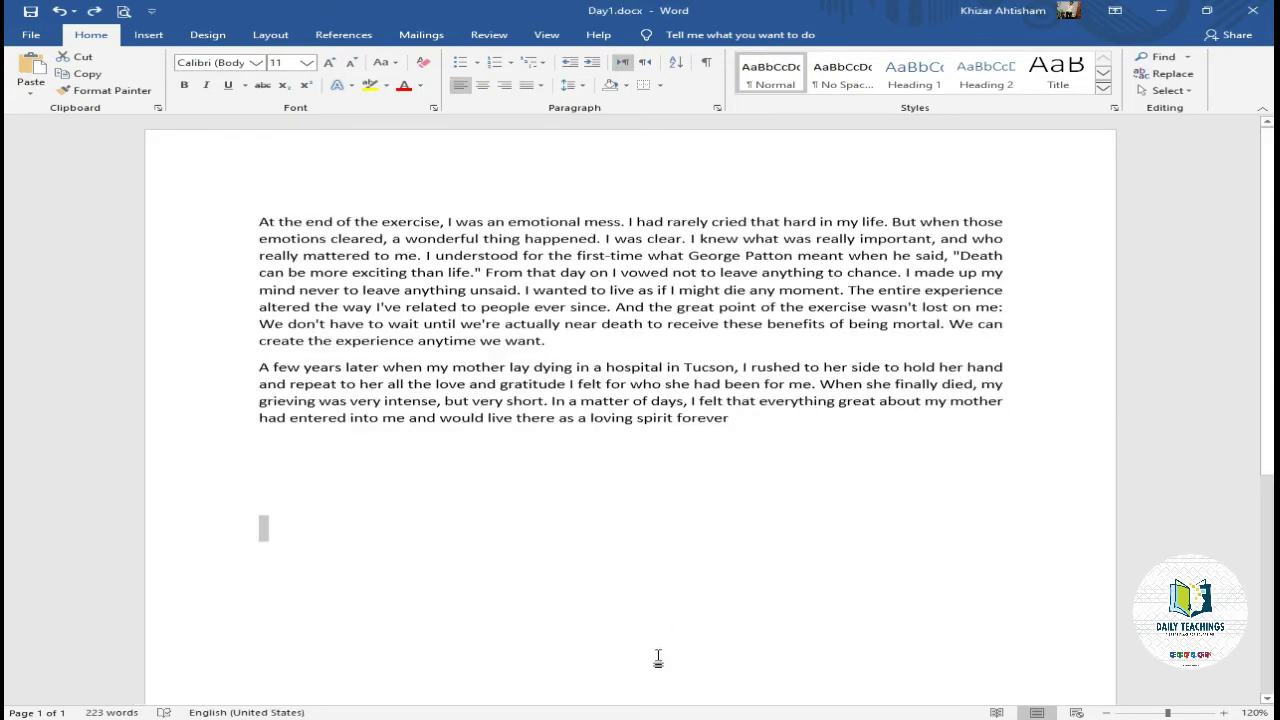
pyautogui.click(279, 212)
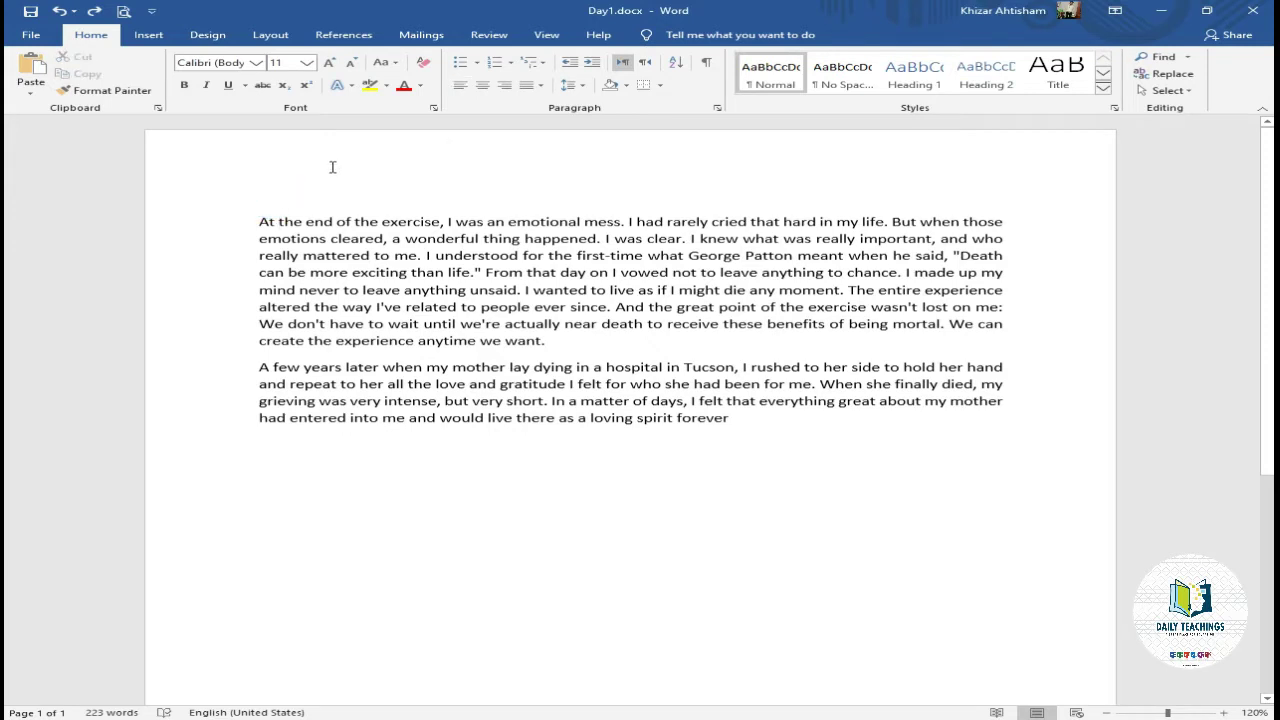
pyautogui.click(150, 36)
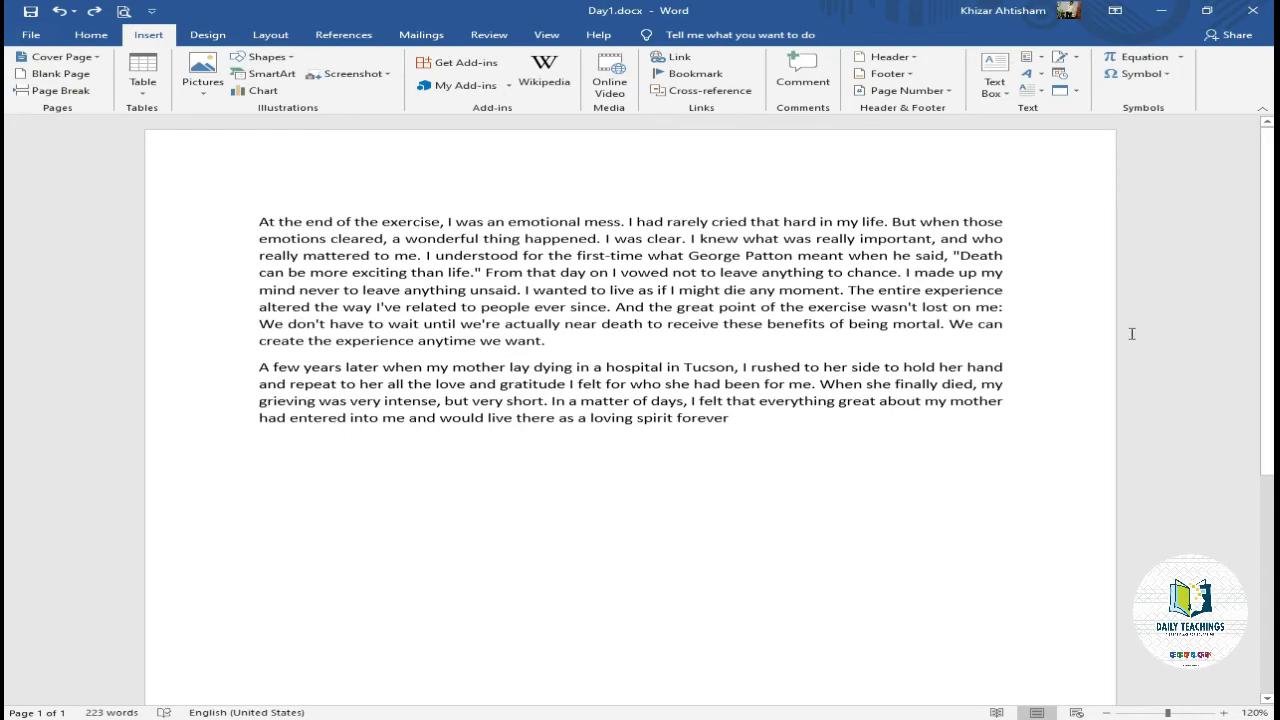
pyautogui.click(915, 60)
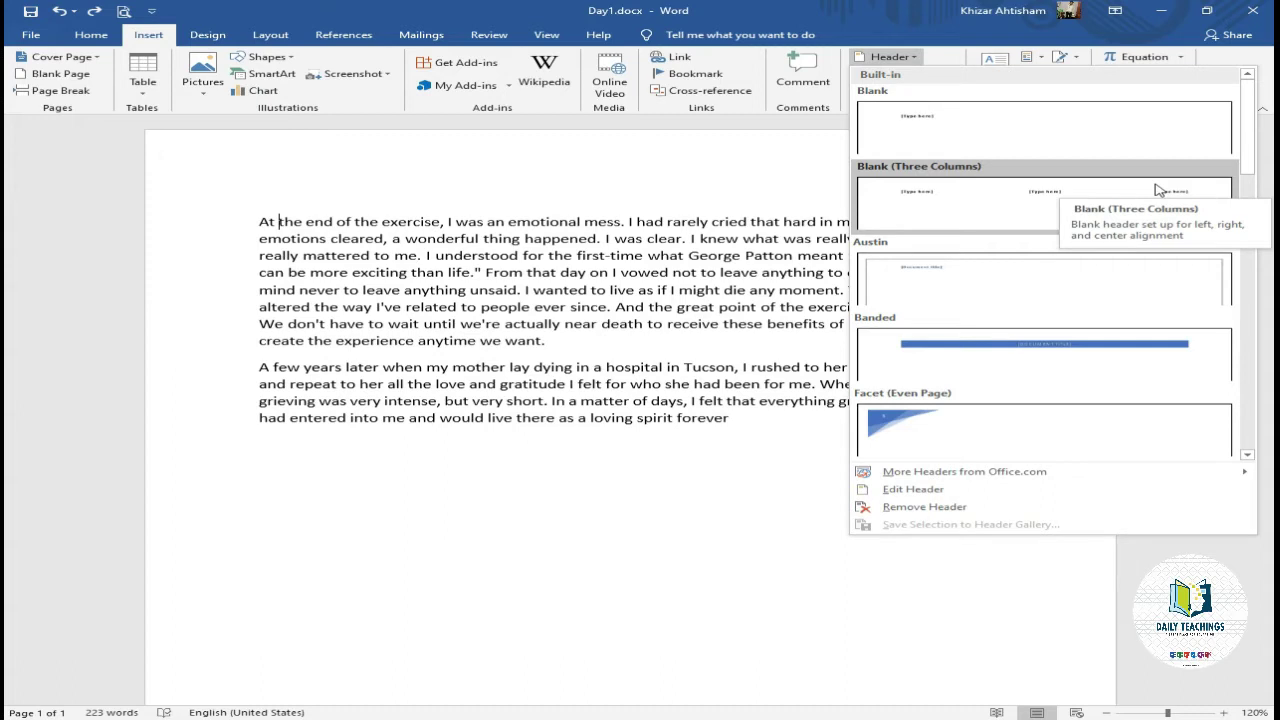
pyautogui.scroll(-3, 1155, 190)
pyautogui.scroll(-5, 1155, 192)
pyautogui.scroll(-2, 1155, 194)
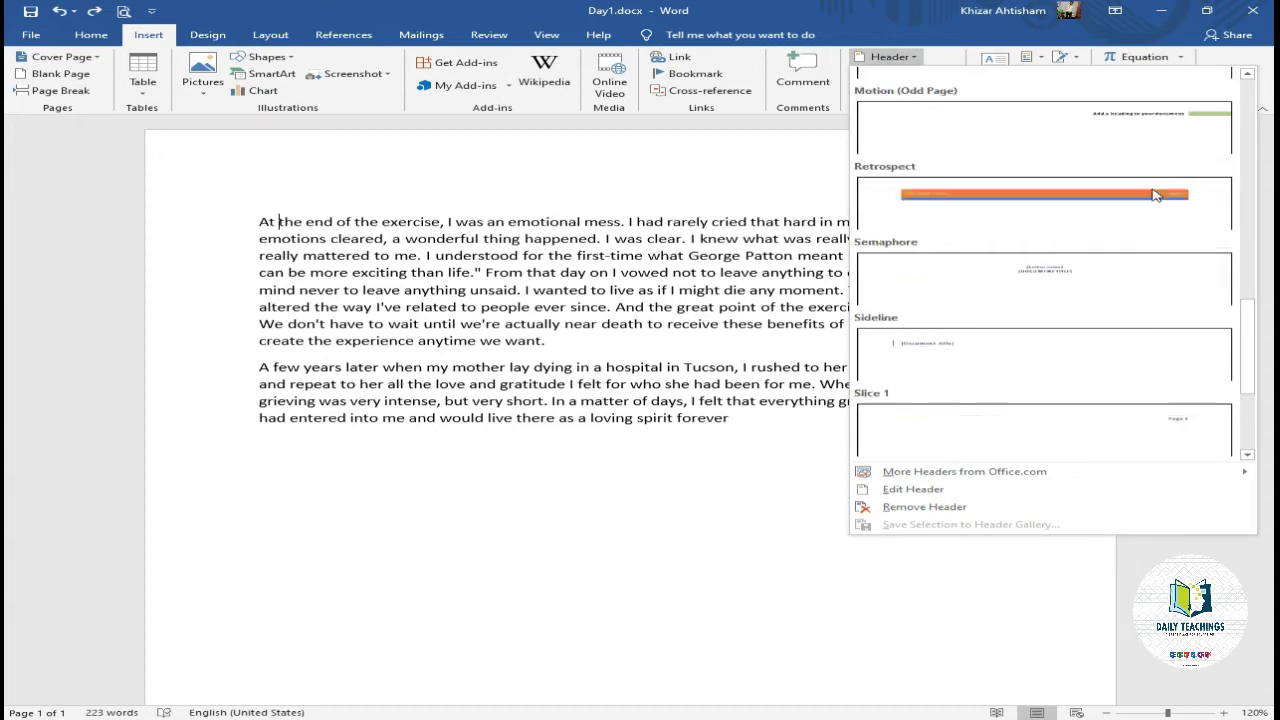
pyautogui.scroll(-3, 1155, 194)
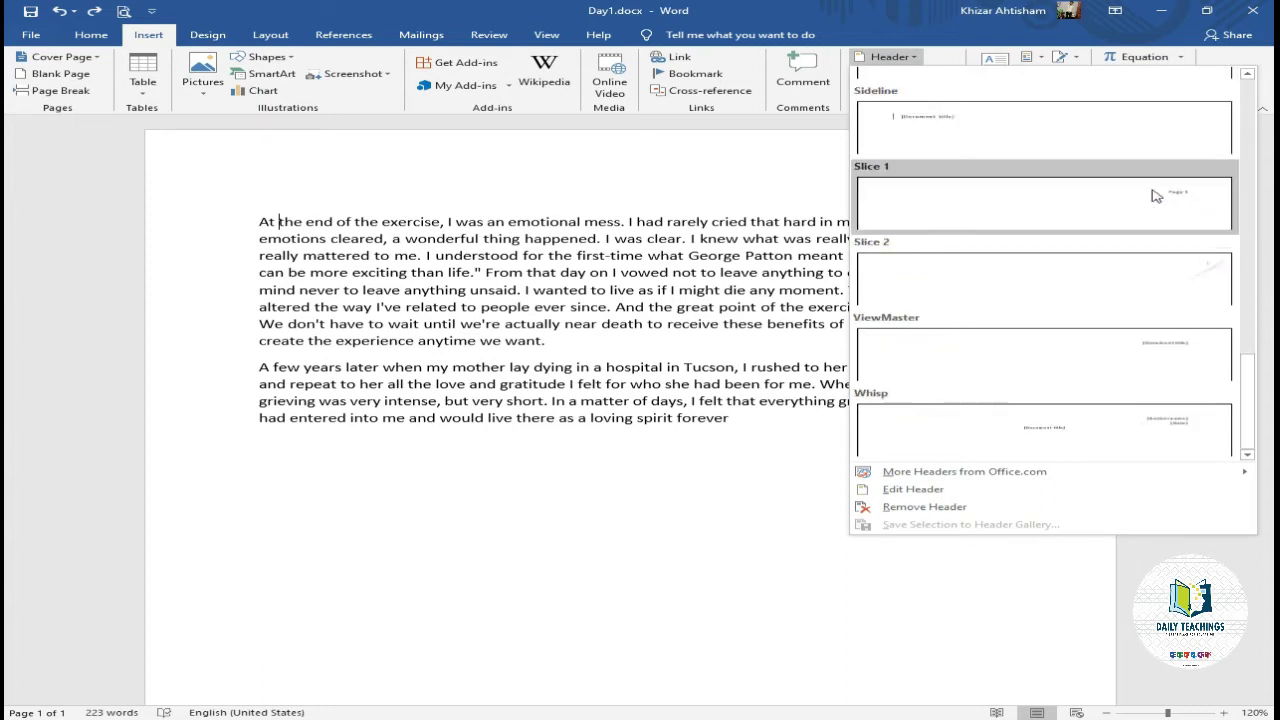
pyautogui.scroll(6, 1147, 267)
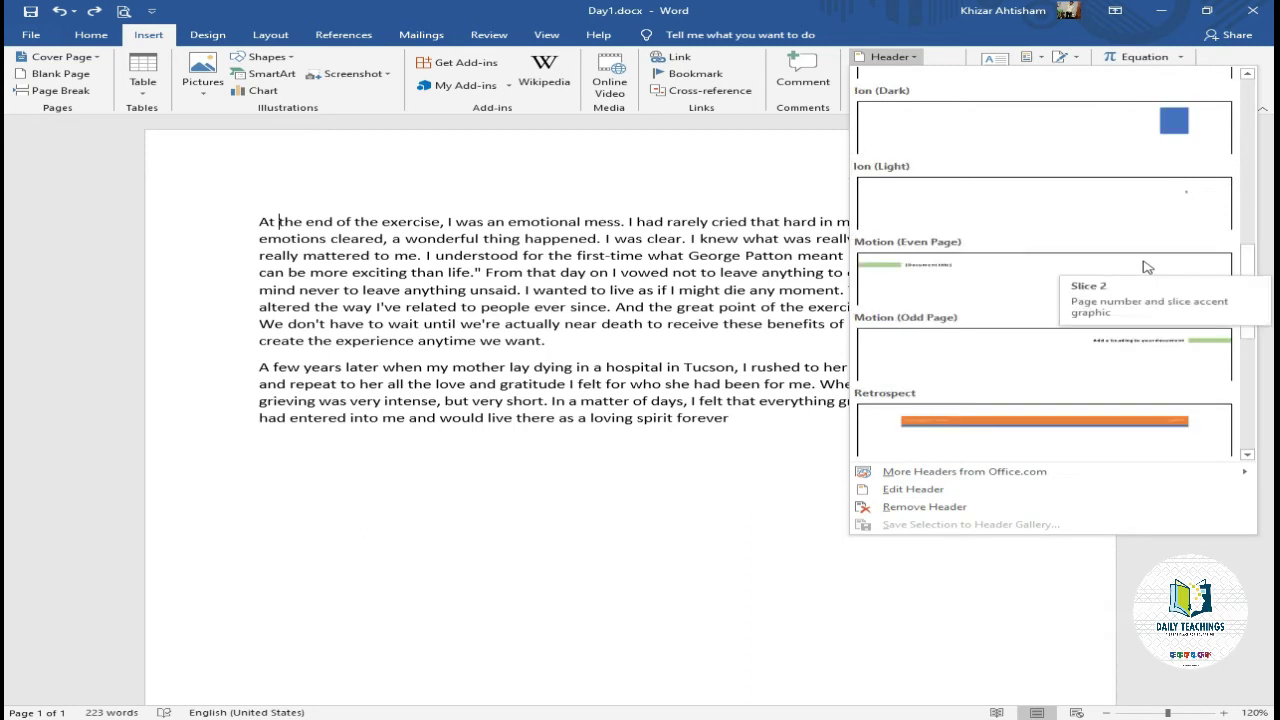
pyautogui.scroll(9, 1147, 267)
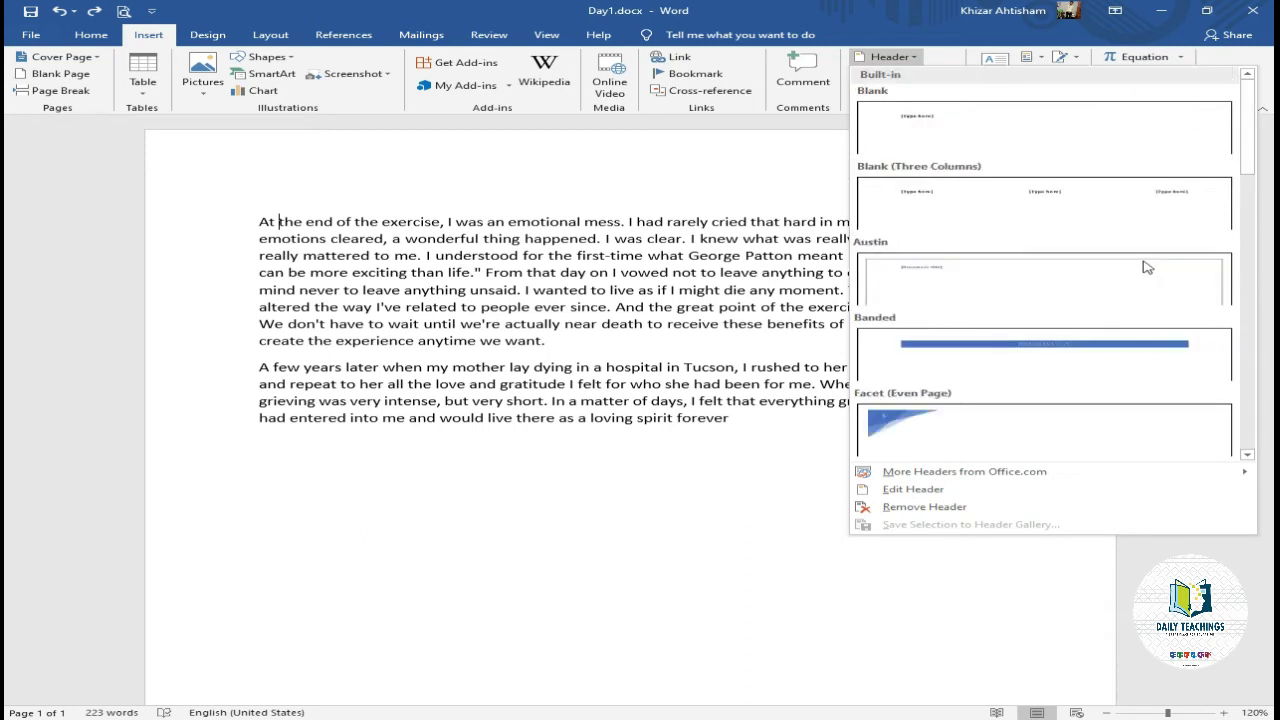
# Insert the Blank header reading 'Daily Teachings' and return to the body text
pyautogui.click(1012, 123)
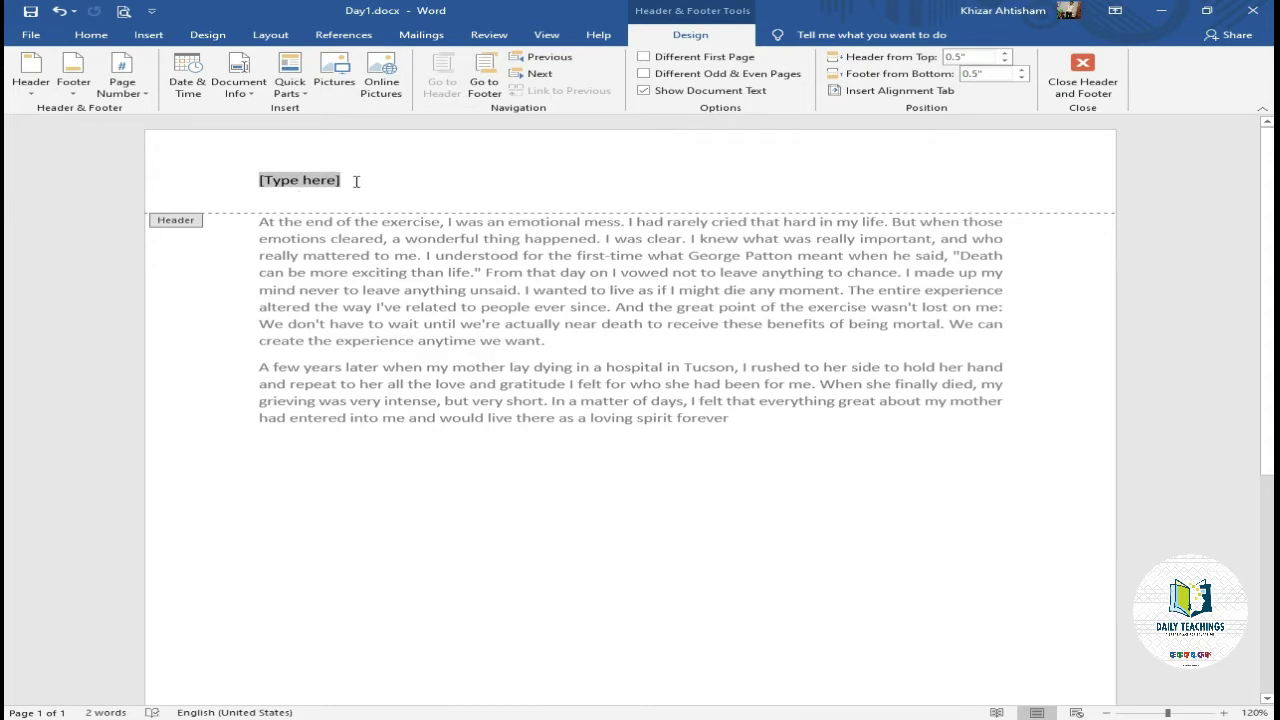
pyautogui.write('Da')
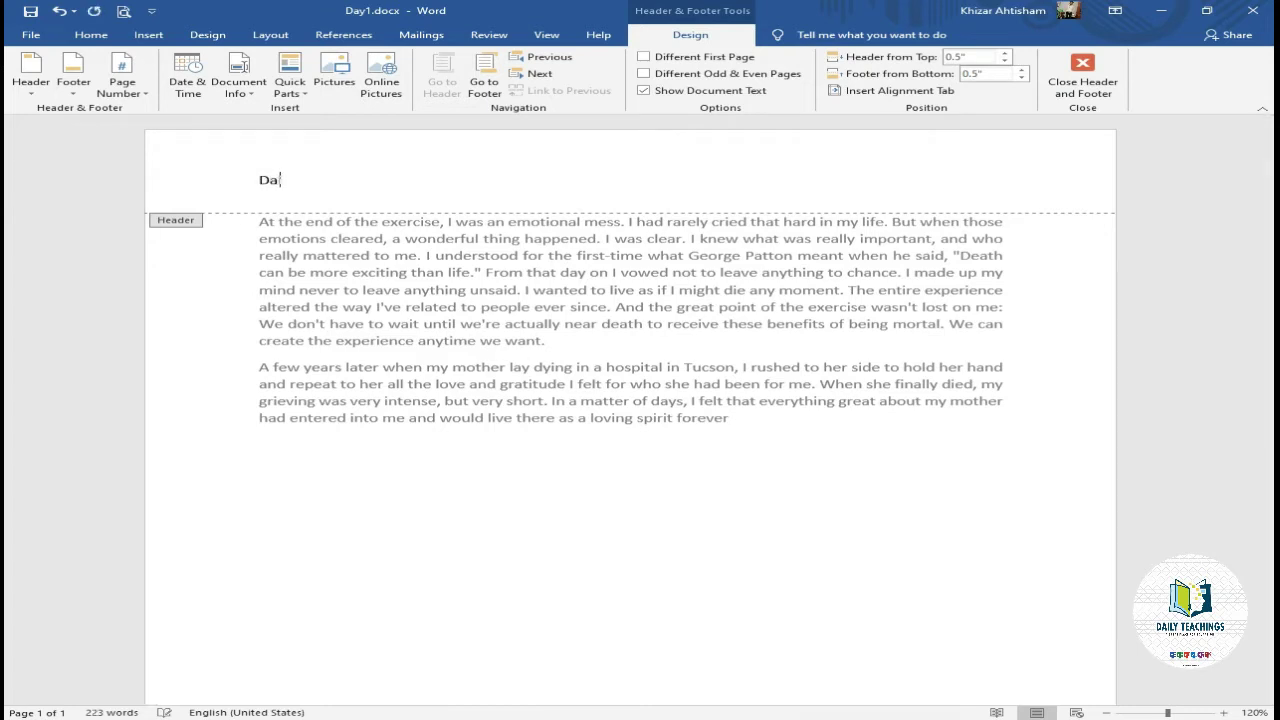
pyautogui.write('ily T')
pyautogui.write('eachin')
pyautogui.write('gs')
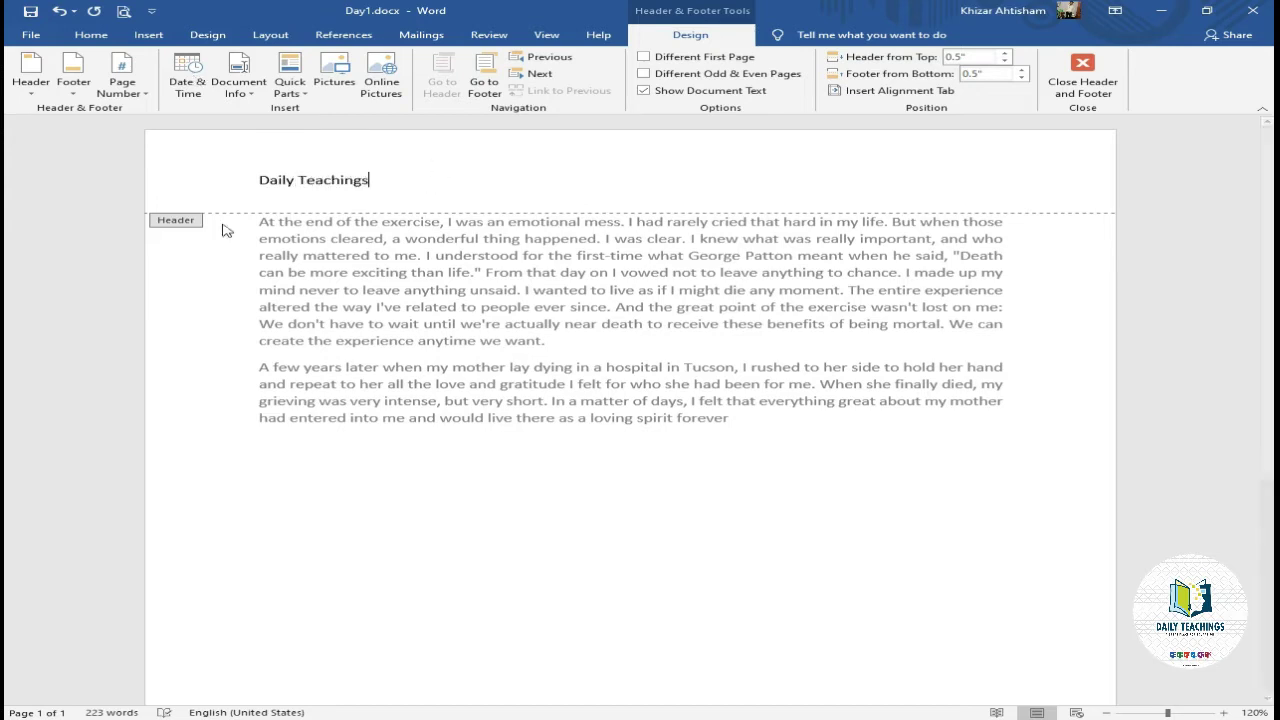
pyautogui.doubleClick(277, 437)
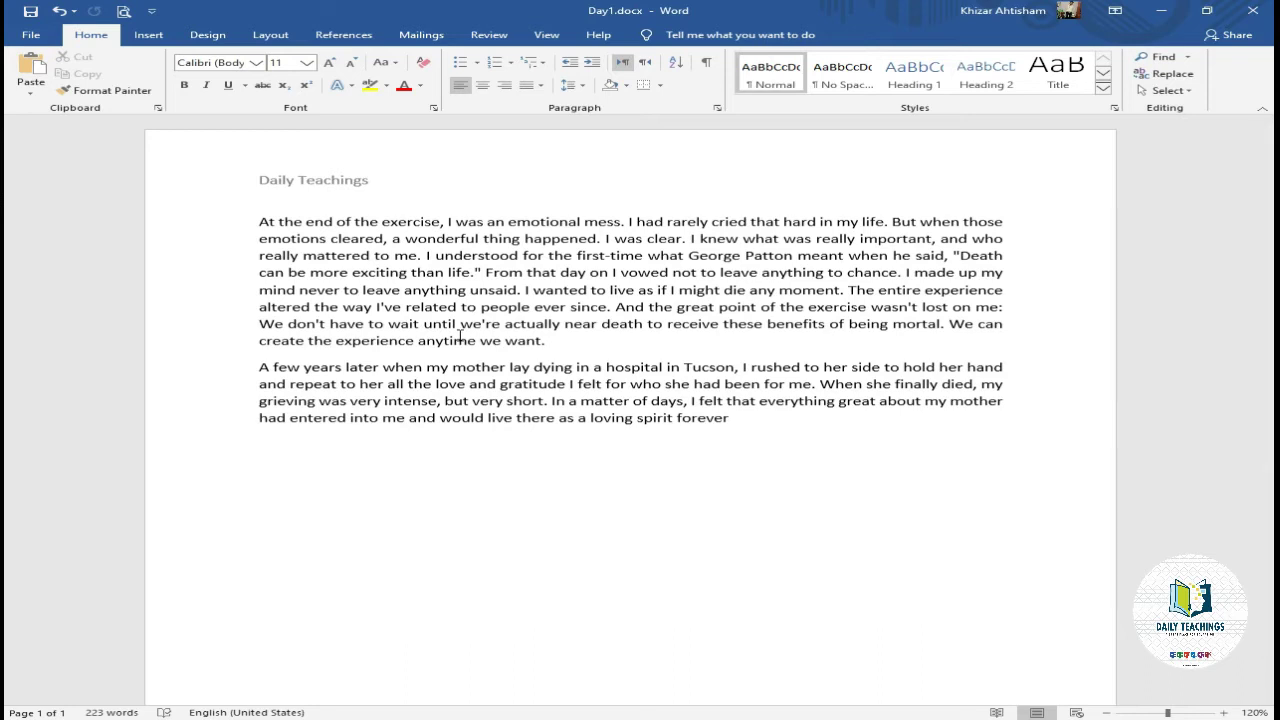
# Scroll down and browse the built-in footer designs on the Insert tab
pyautogui.scroll(-3, 460, 336)
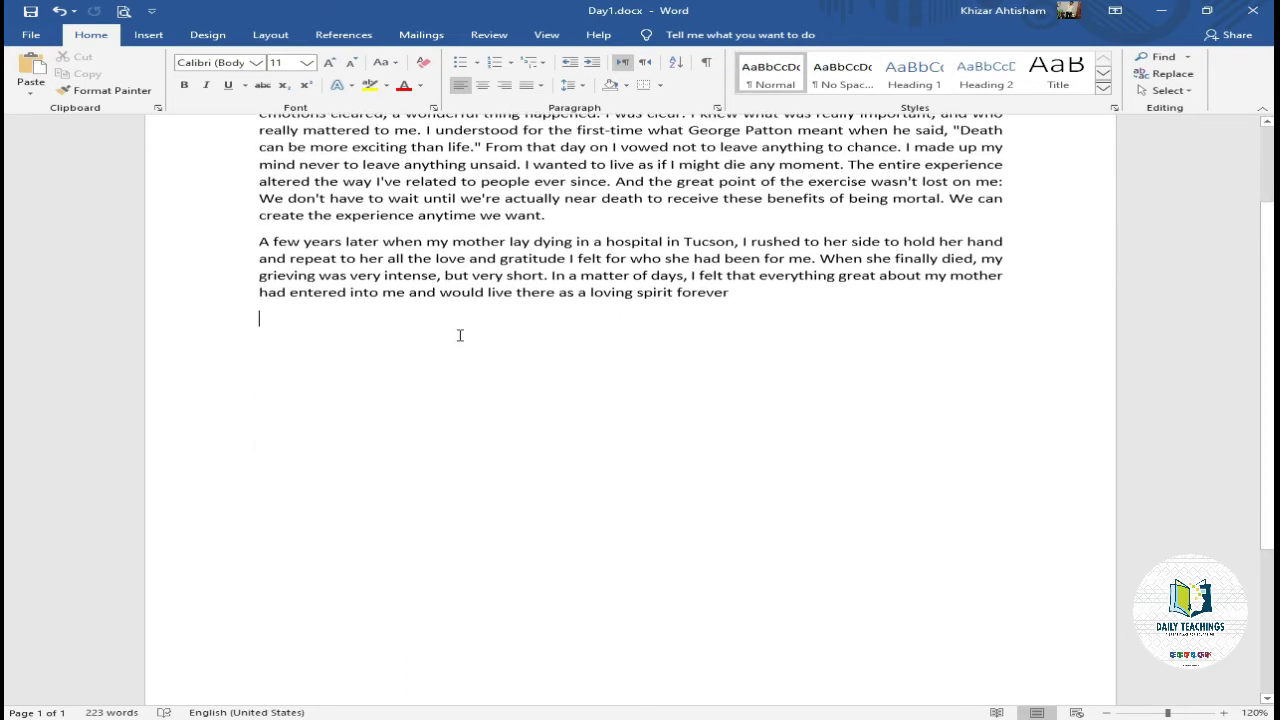
pyautogui.scroll(-10, 457, 334)
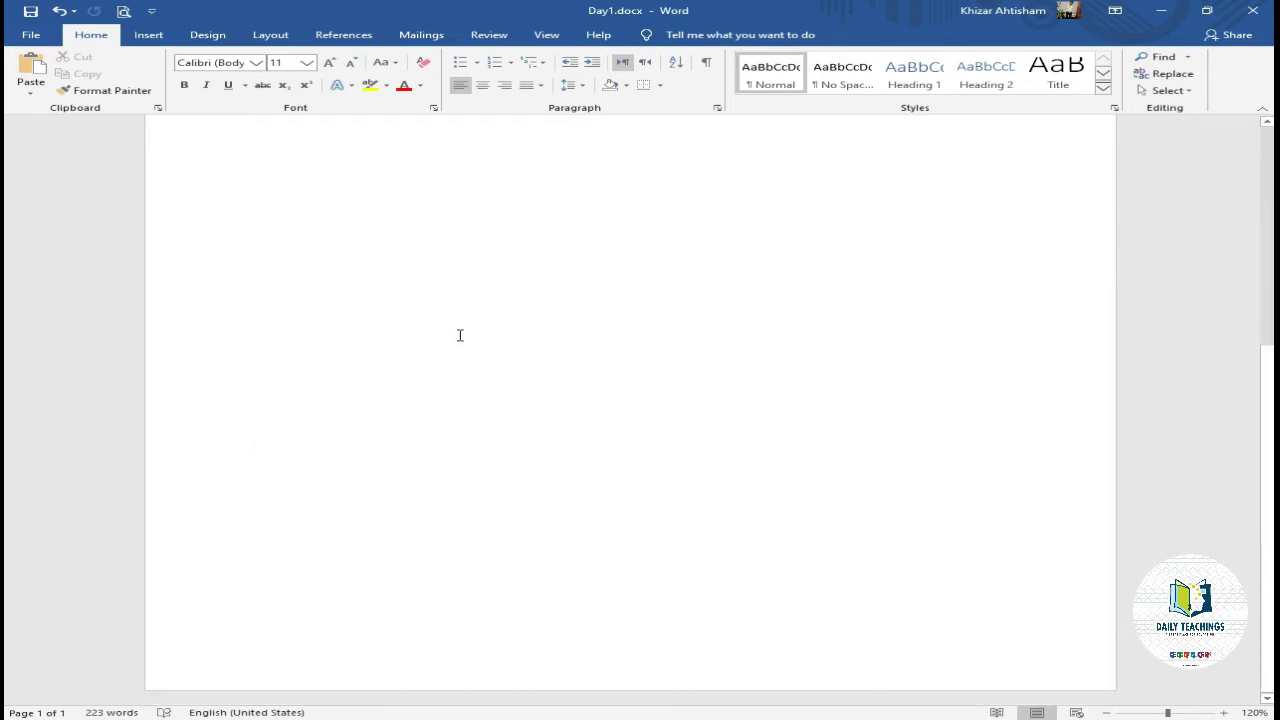
pyautogui.click(150, 35)
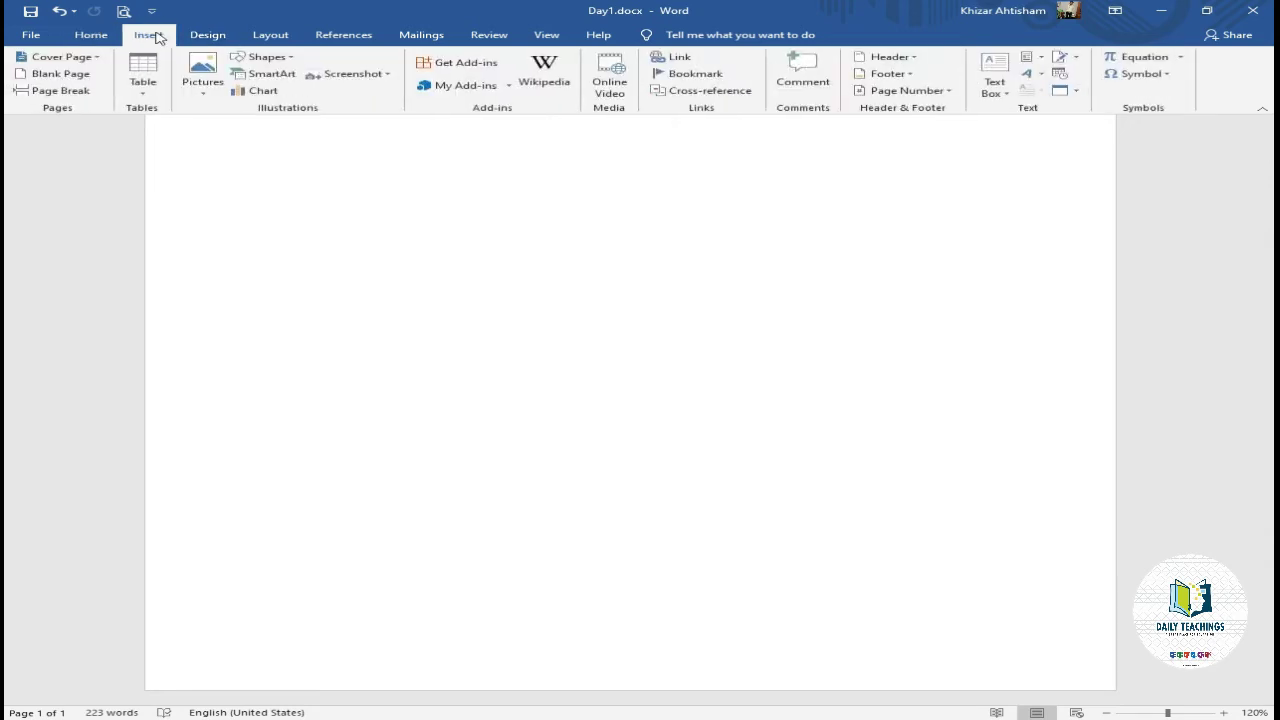
pyautogui.click(910, 74)
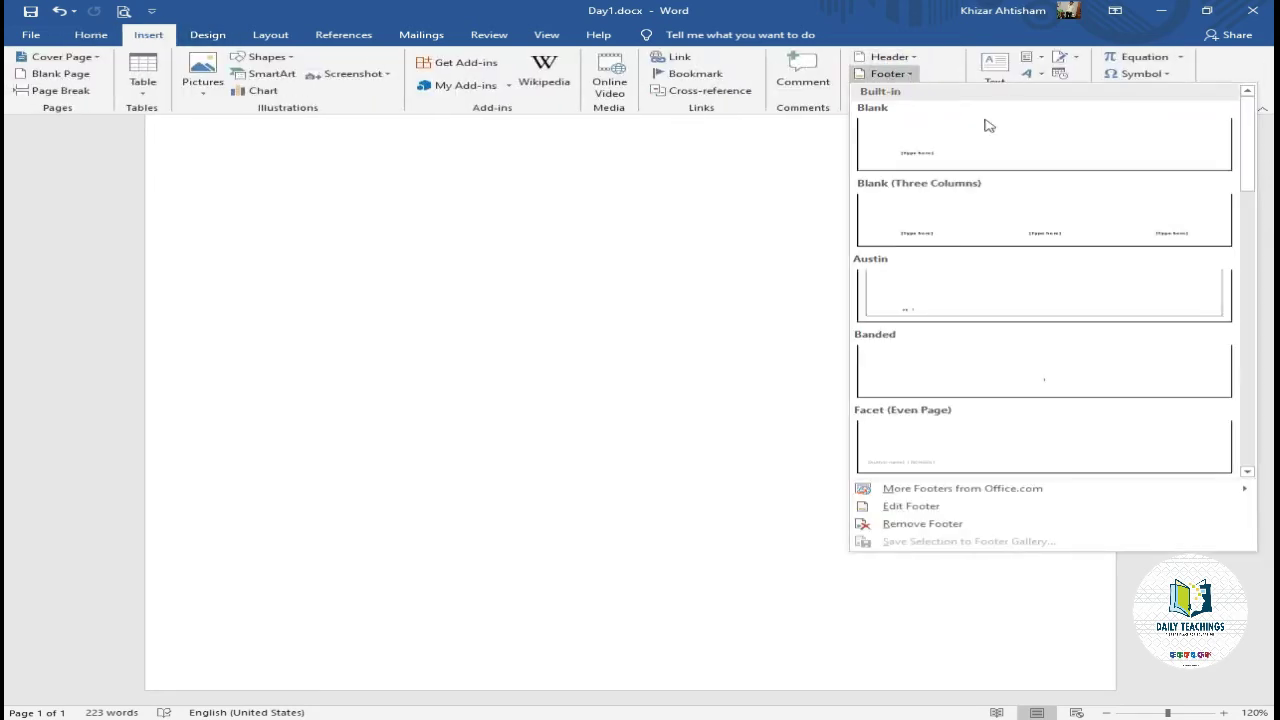
pyautogui.scroll(-1, 1084, 215)
pyautogui.scroll(-1, 1086, 217)
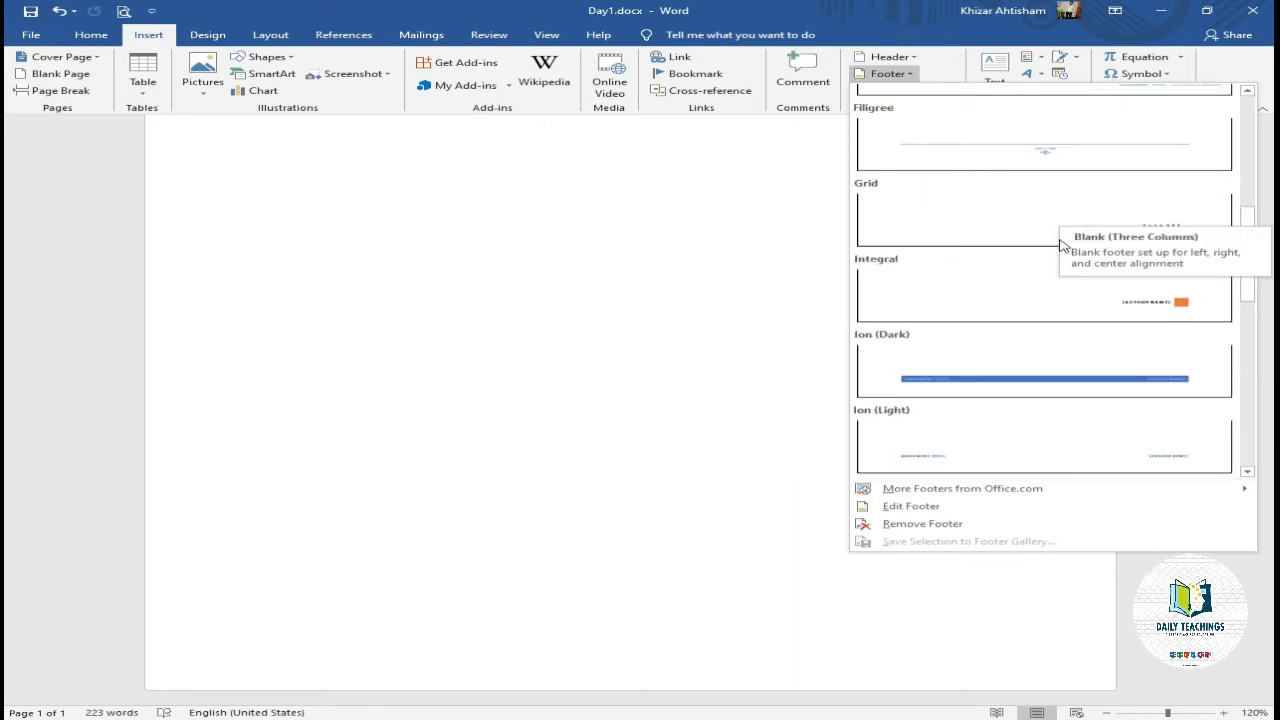
pyautogui.scroll(3, 1040, 310)
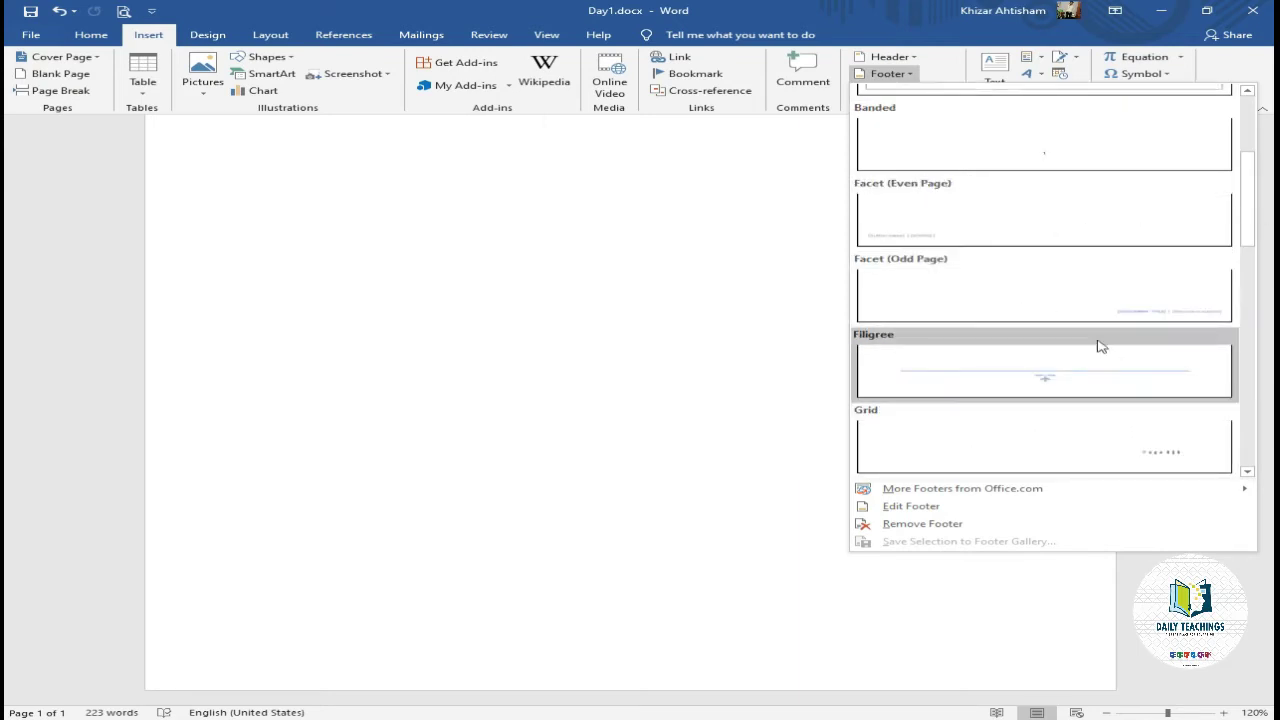
pyautogui.scroll(3, 1074, 365)
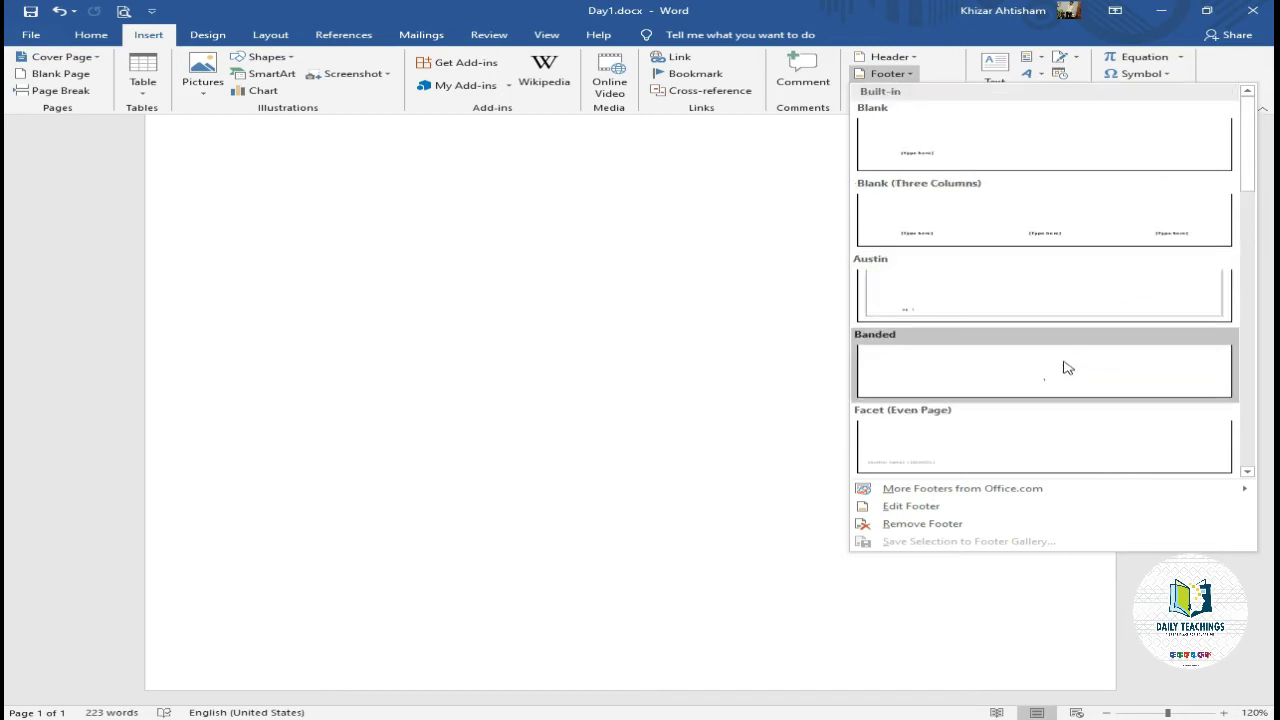
# Insert the Blank footer with the text 'MS Word' and return to the body
pyautogui.click(1024, 162)
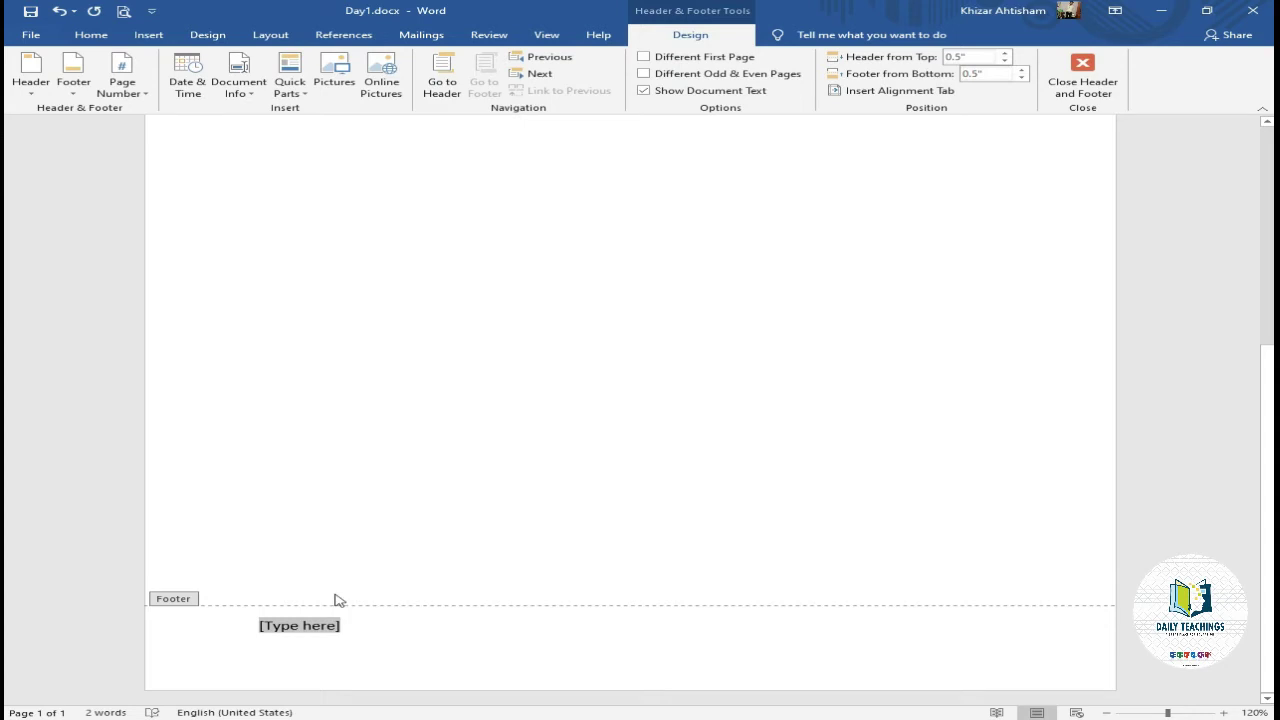
pyautogui.write('Ms')
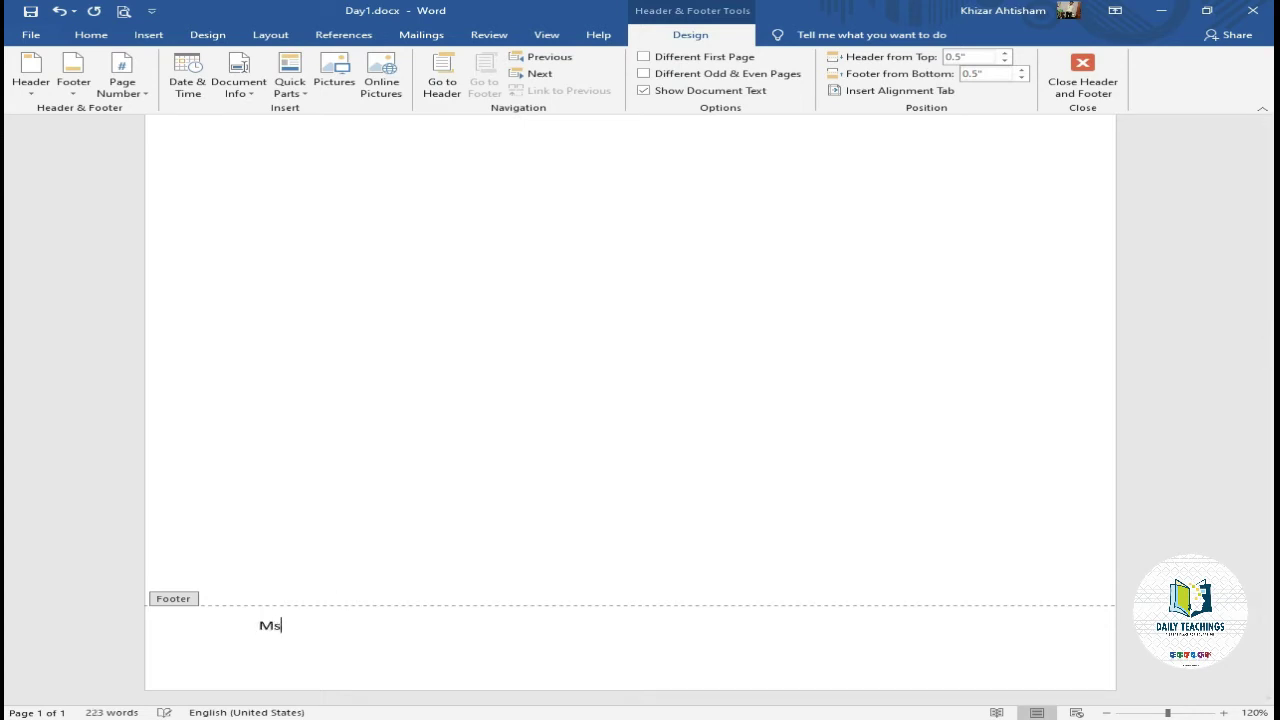
pyautogui.press('BackSpace')
pyautogui.press('BackSpace')
pyautogui.write('S Wo')
pyautogui.press('Return')
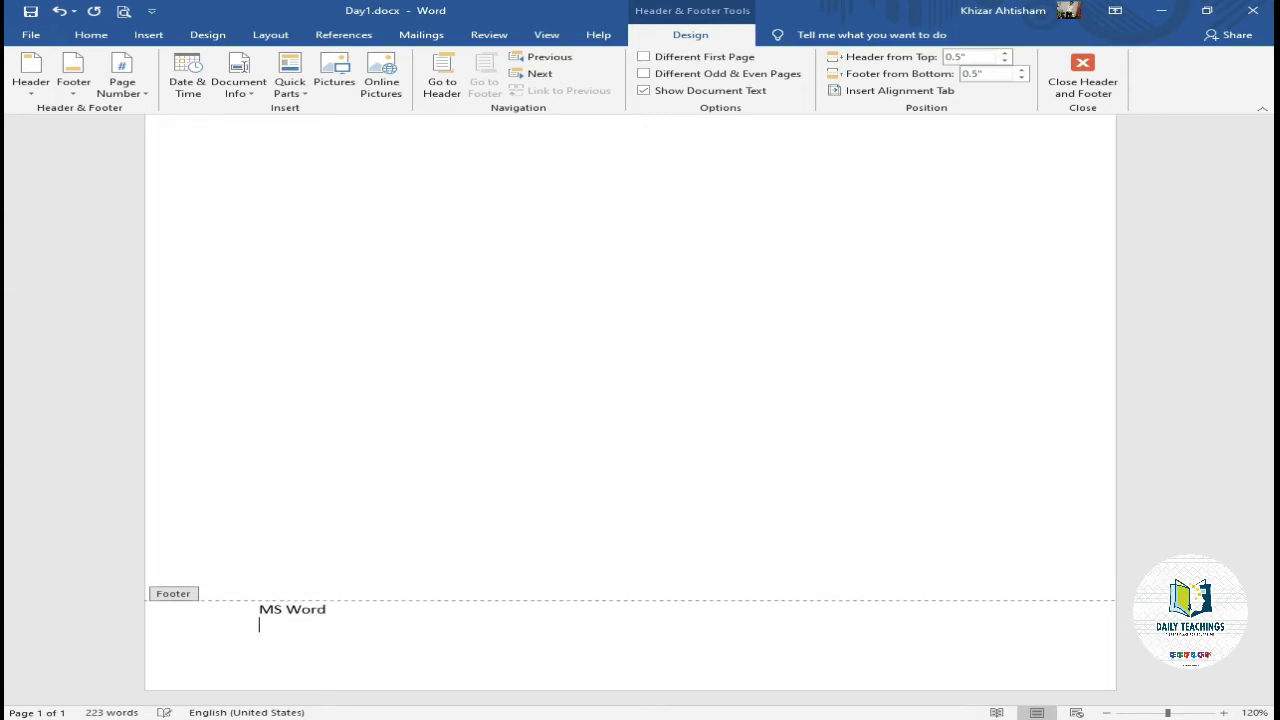
pyautogui.doubleClick(371, 531)
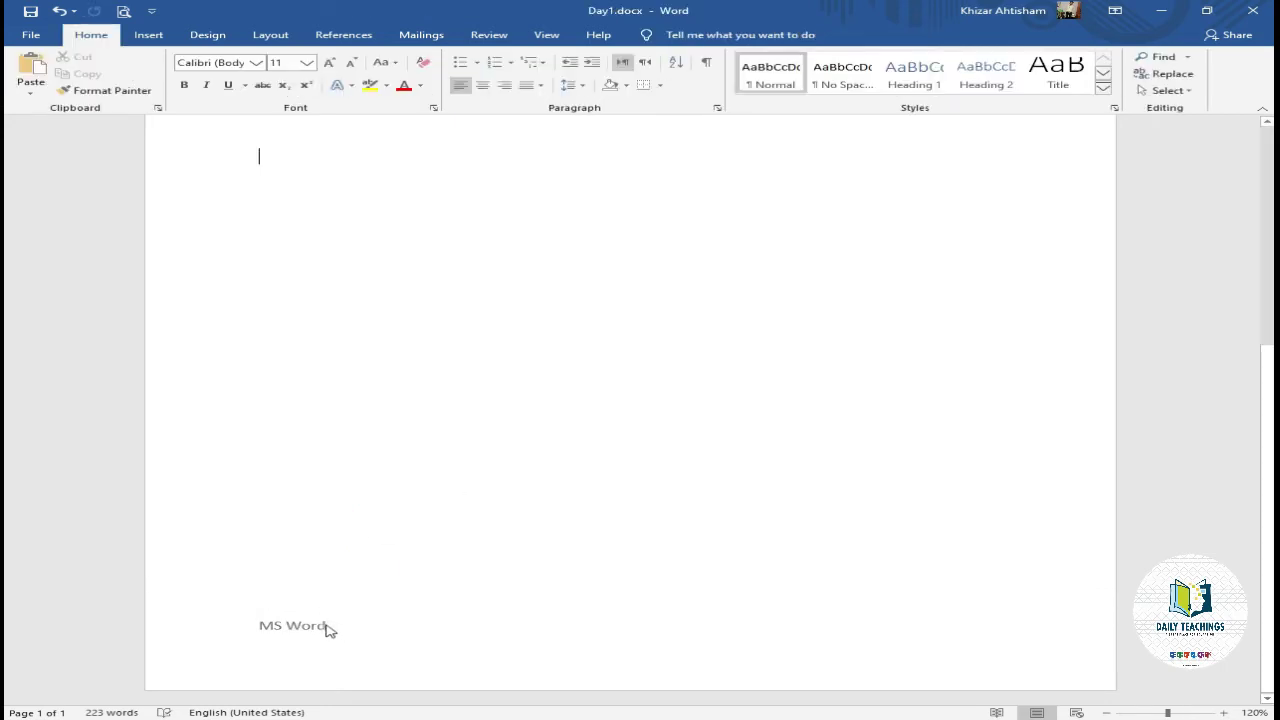
pyautogui.click(285, 626)
# Scroll to the top and check the 'Daily Teachings' header, then resume body editing
pyautogui.scroll(5, 366, 277)
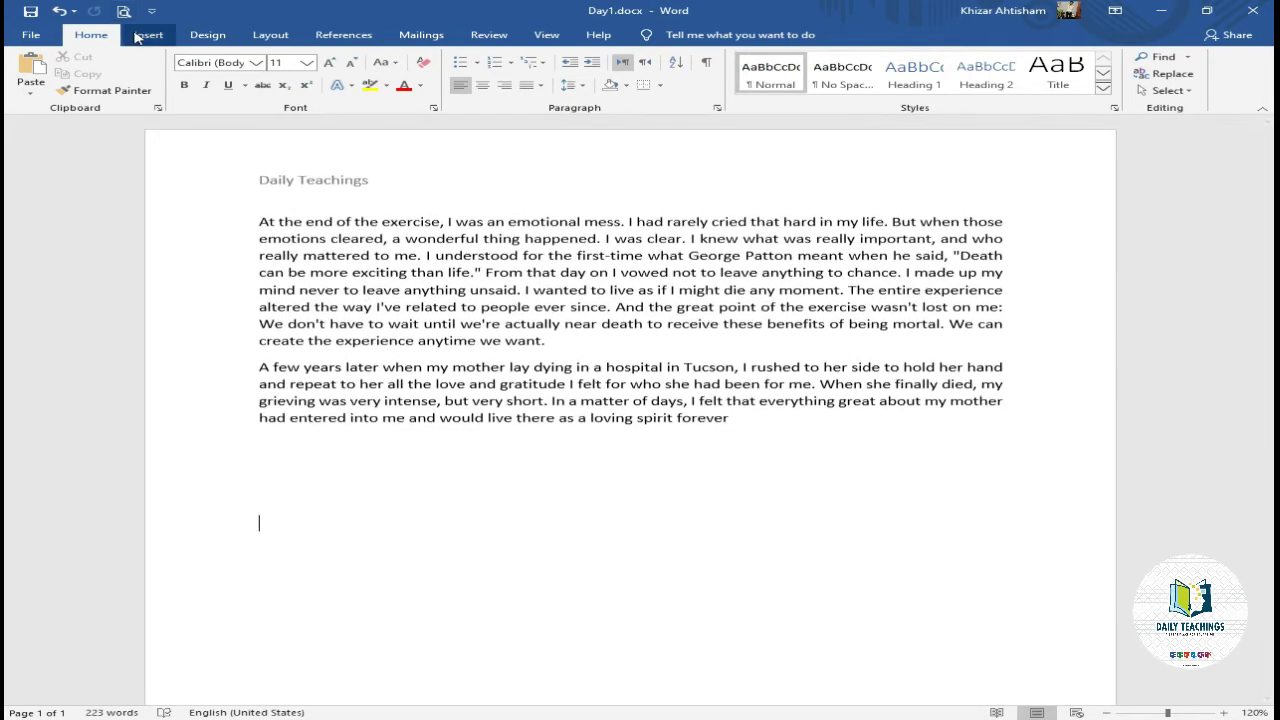
pyautogui.click(140, 36)
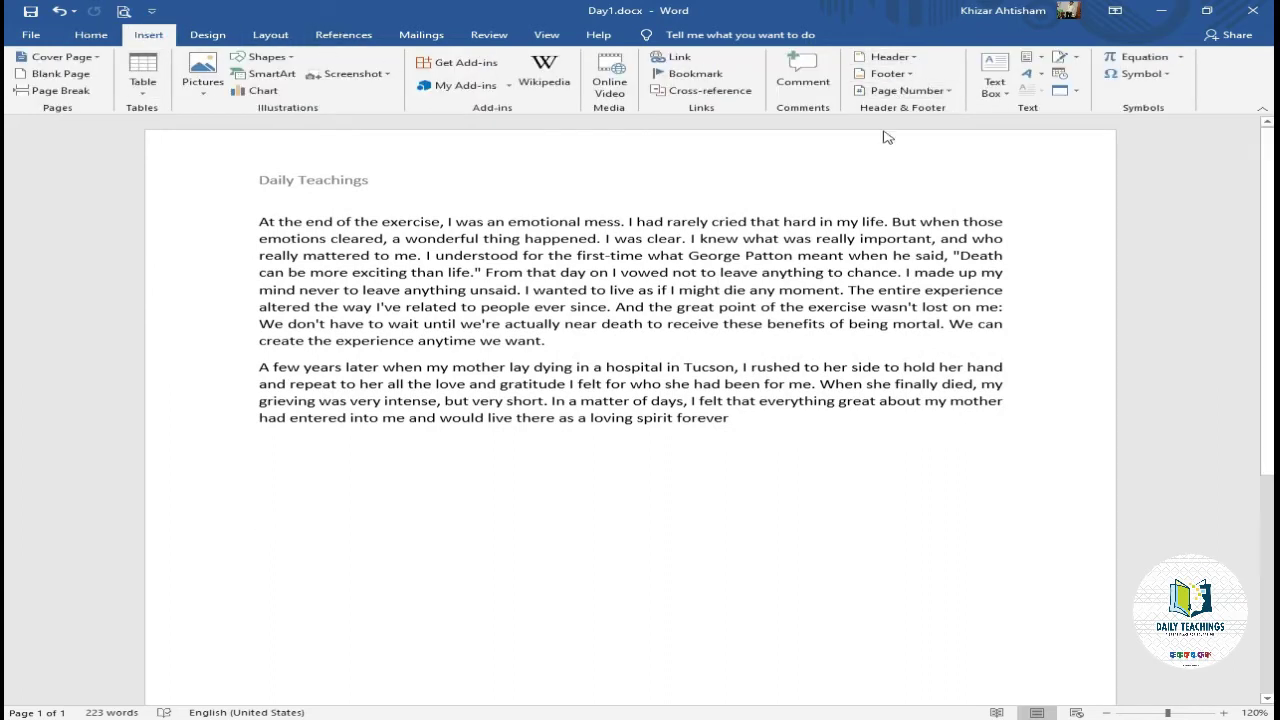
pyautogui.doubleClick(384, 179)
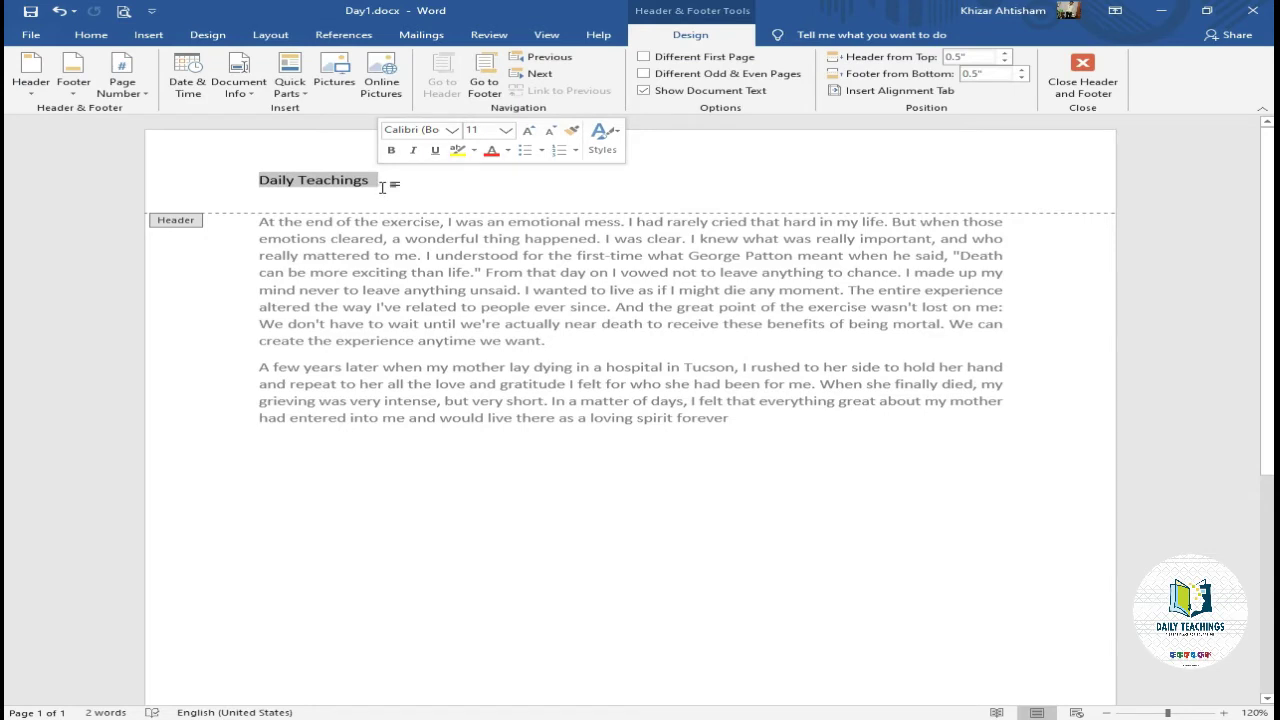
pyautogui.doubleClick(742, 425)
pyautogui.click(149, 33)
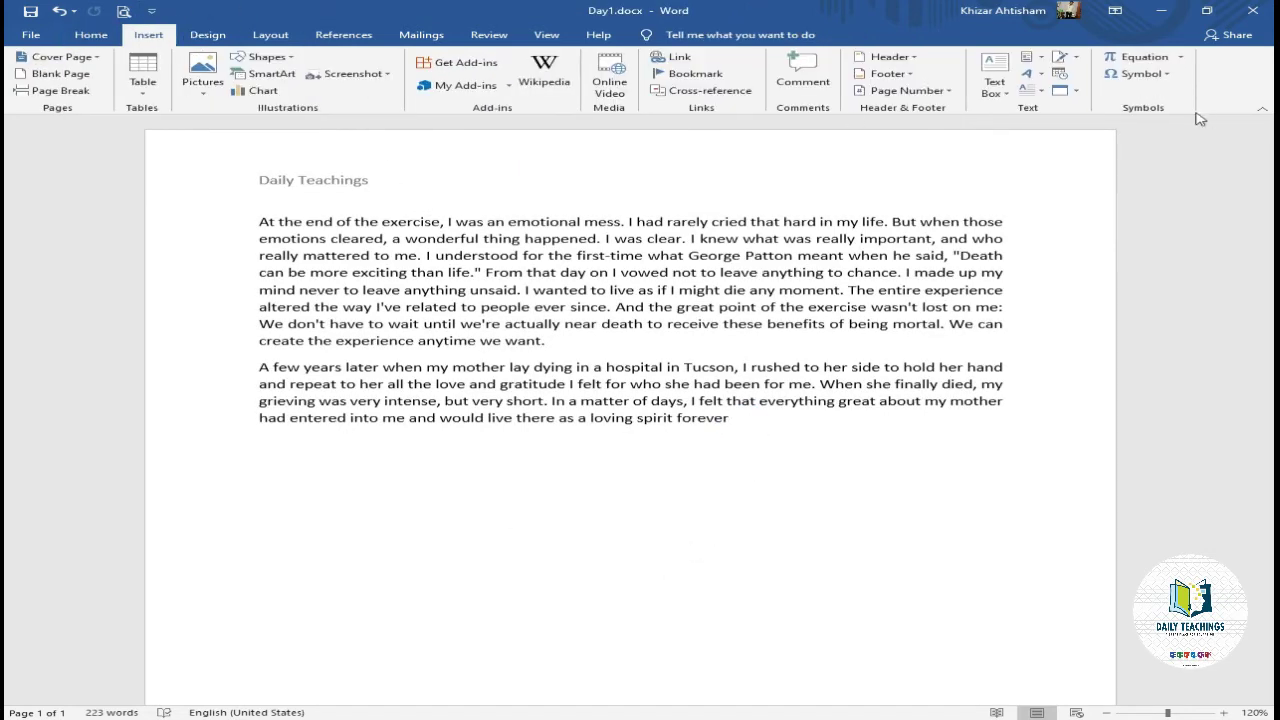
# Add a centred Large Color 2 page number at the bottom of the page
pyautogui.click(952, 92)
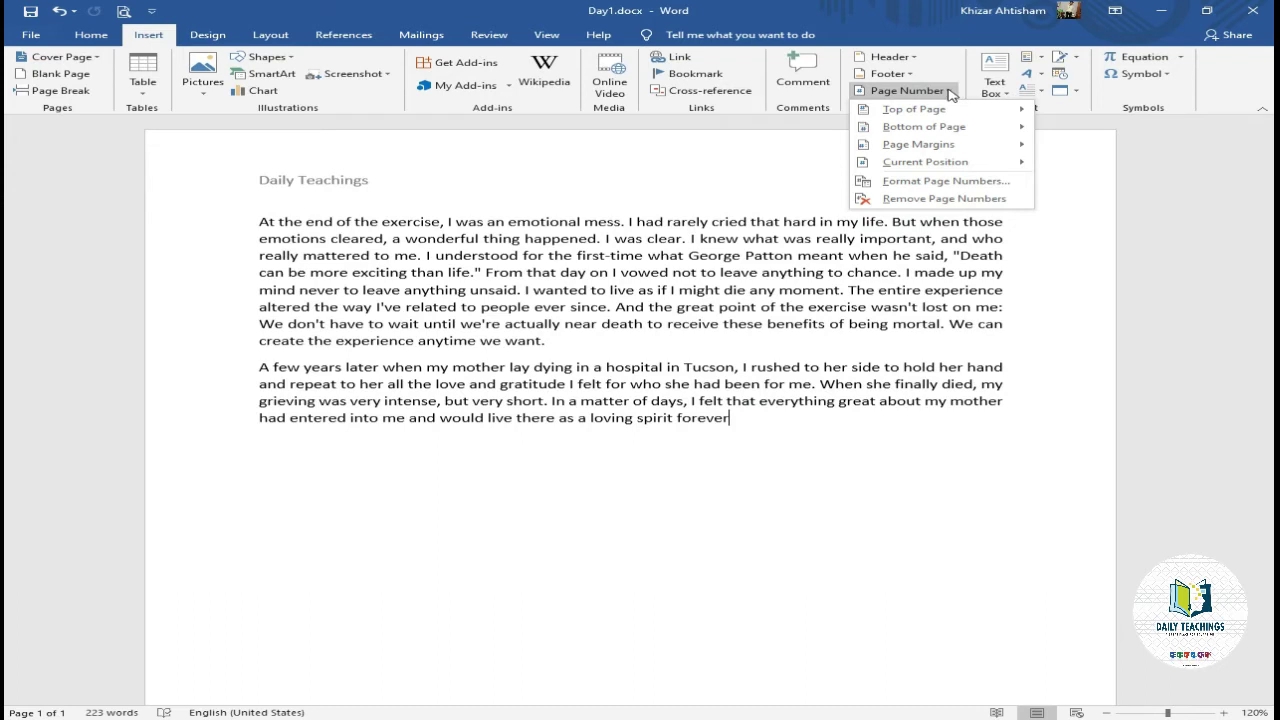
pyautogui.moveTo(945, 113)
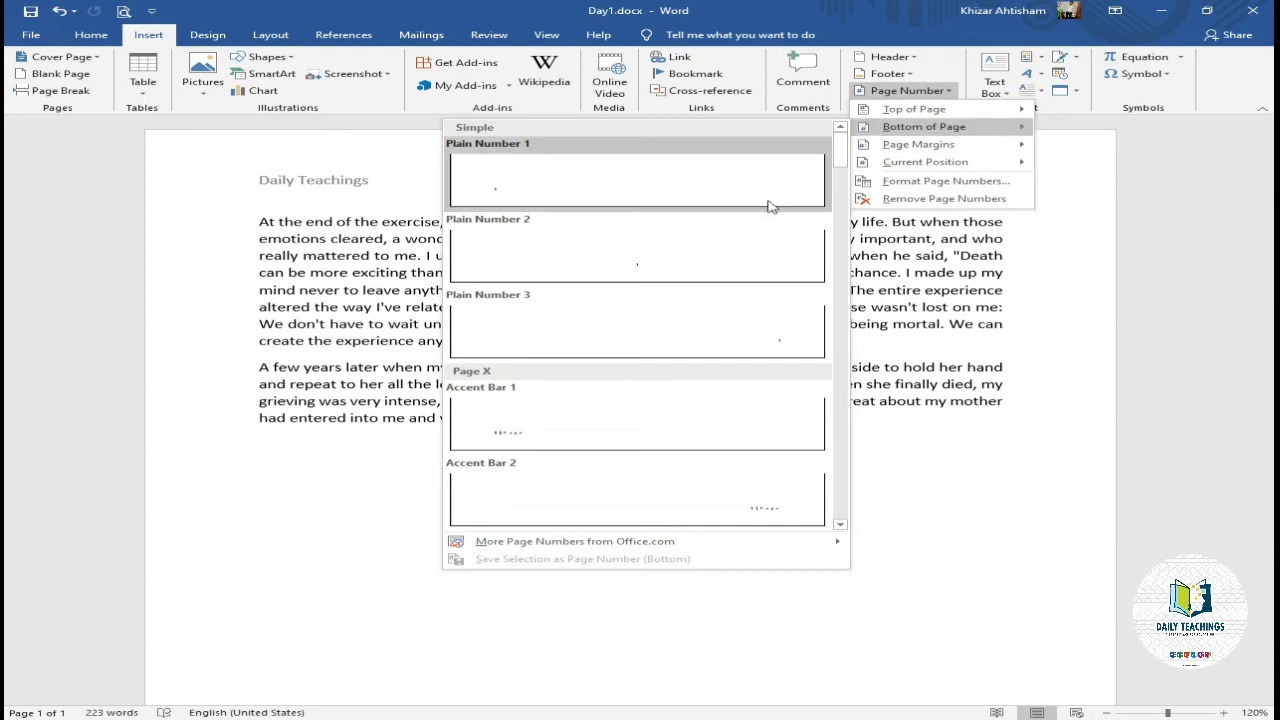
pyautogui.scroll(-3, 765, 225)
pyautogui.scroll(-3, 765, 225)
pyautogui.scroll(-5, 765, 225)
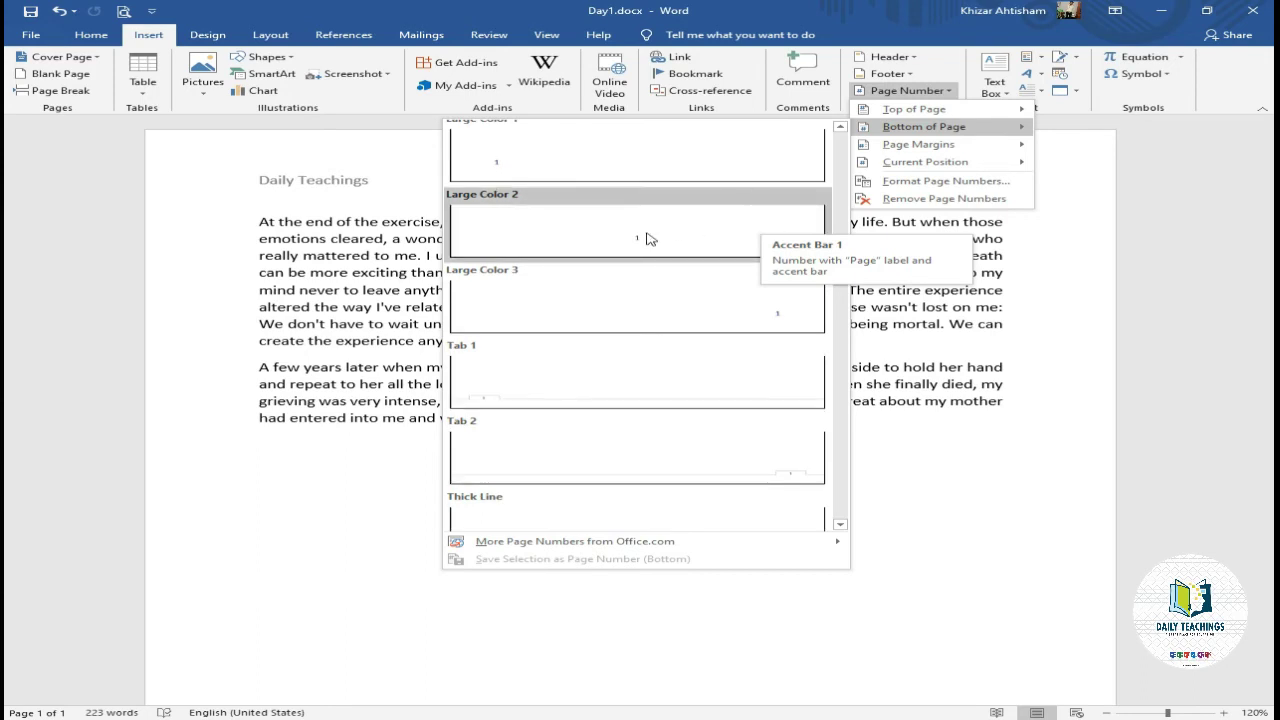
pyautogui.click(646, 238)
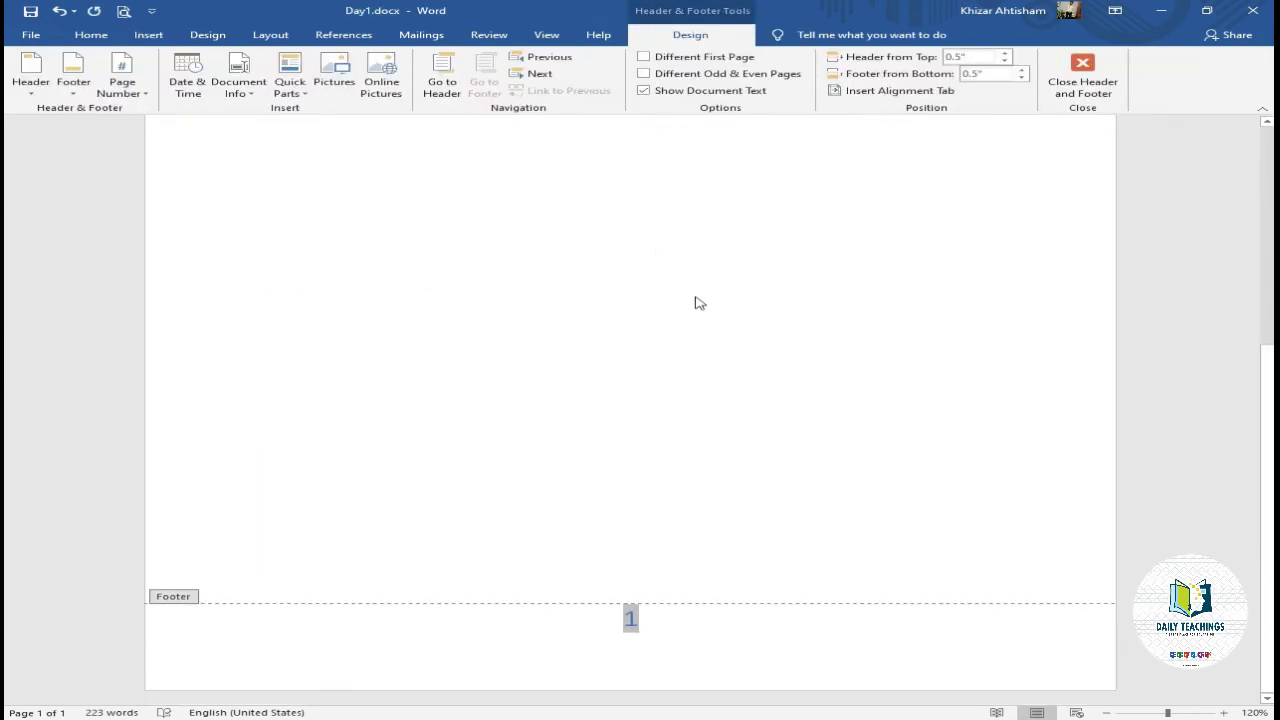
pyautogui.click(632, 618)
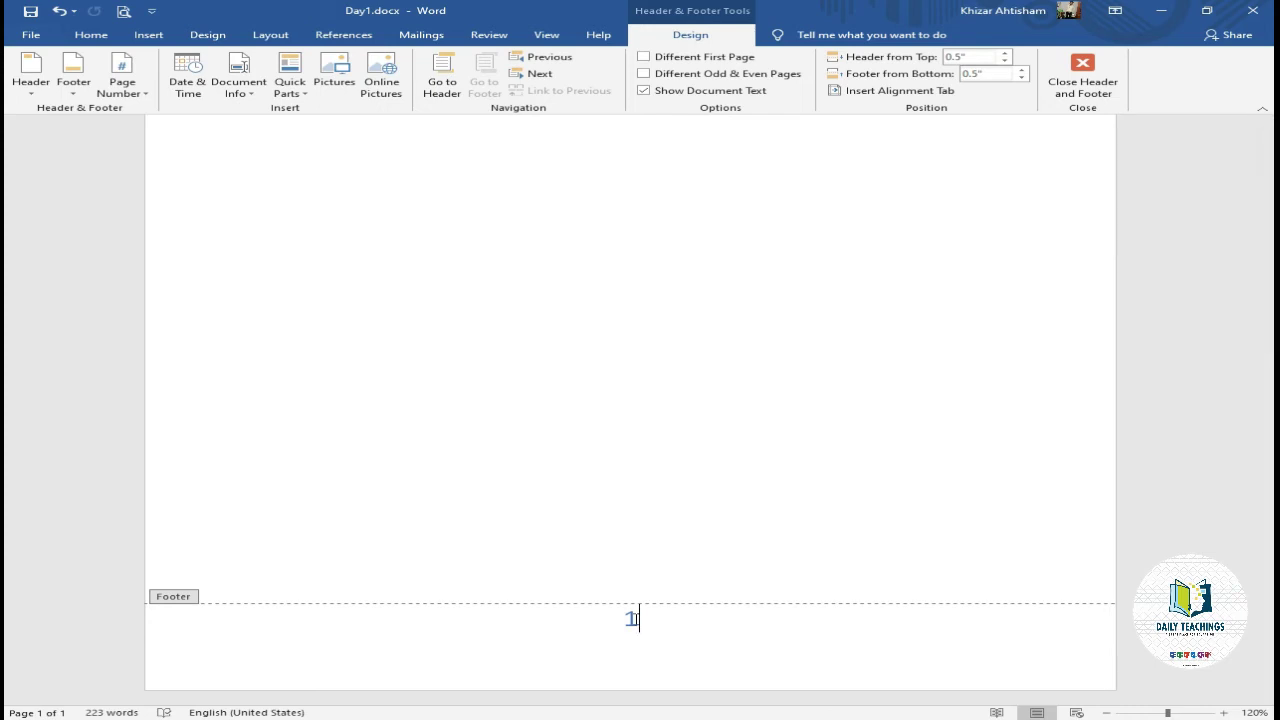
pyautogui.scroll(5, 632, 619)
pyautogui.scroll(5, 634, 622)
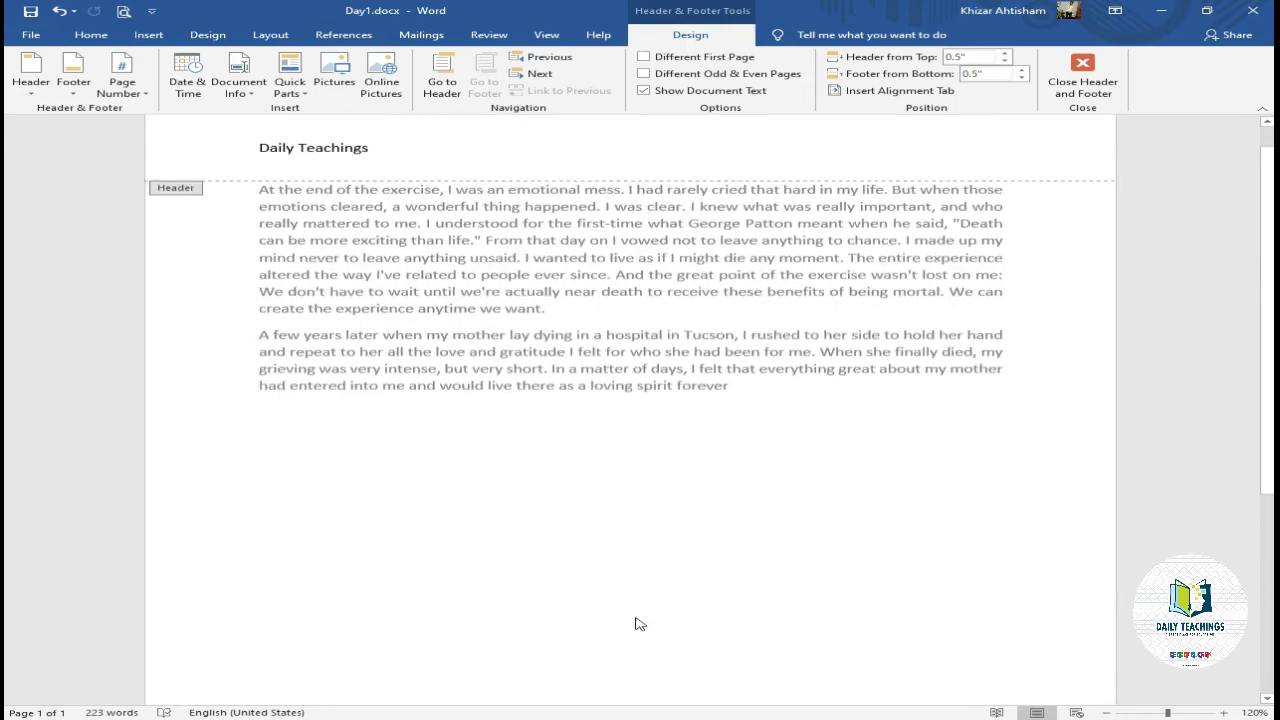
# Insert a Wingdings smiley face on a new line after the word 'forever'
pyautogui.click(735, 396)
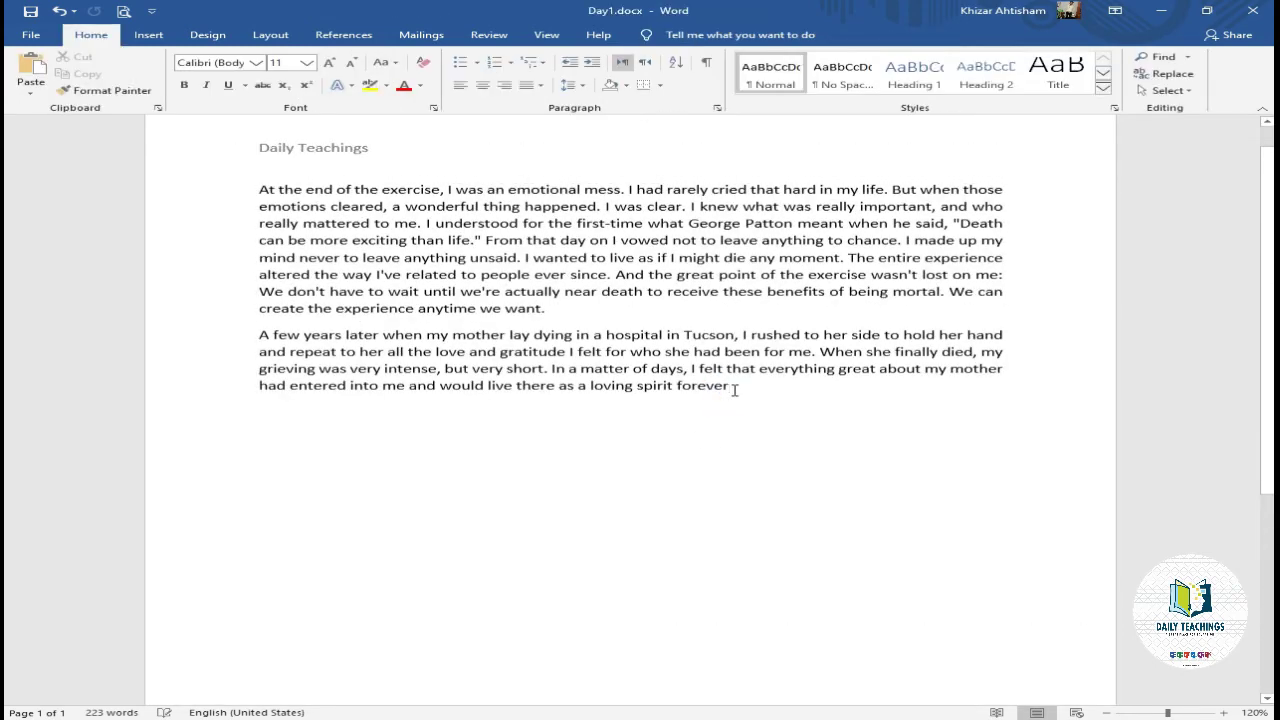
pyautogui.press('Return')
pyautogui.click(155, 38)
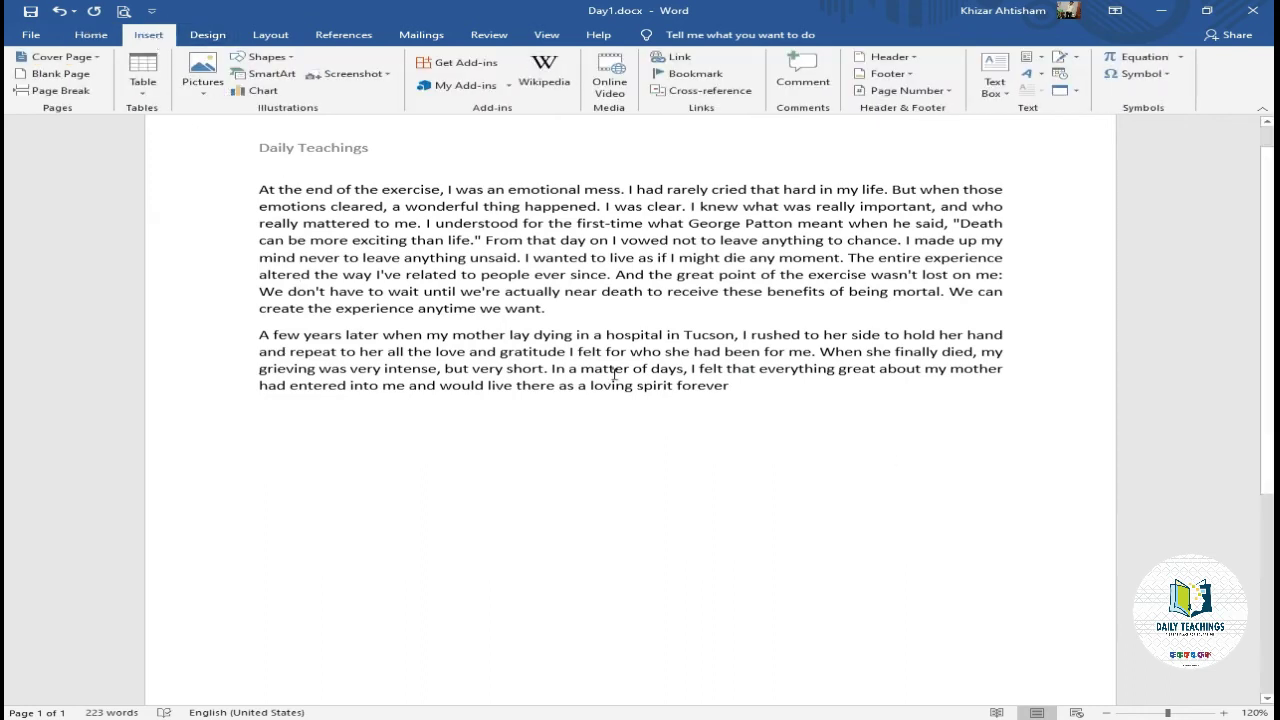
pyautogui.click(1170, 75)
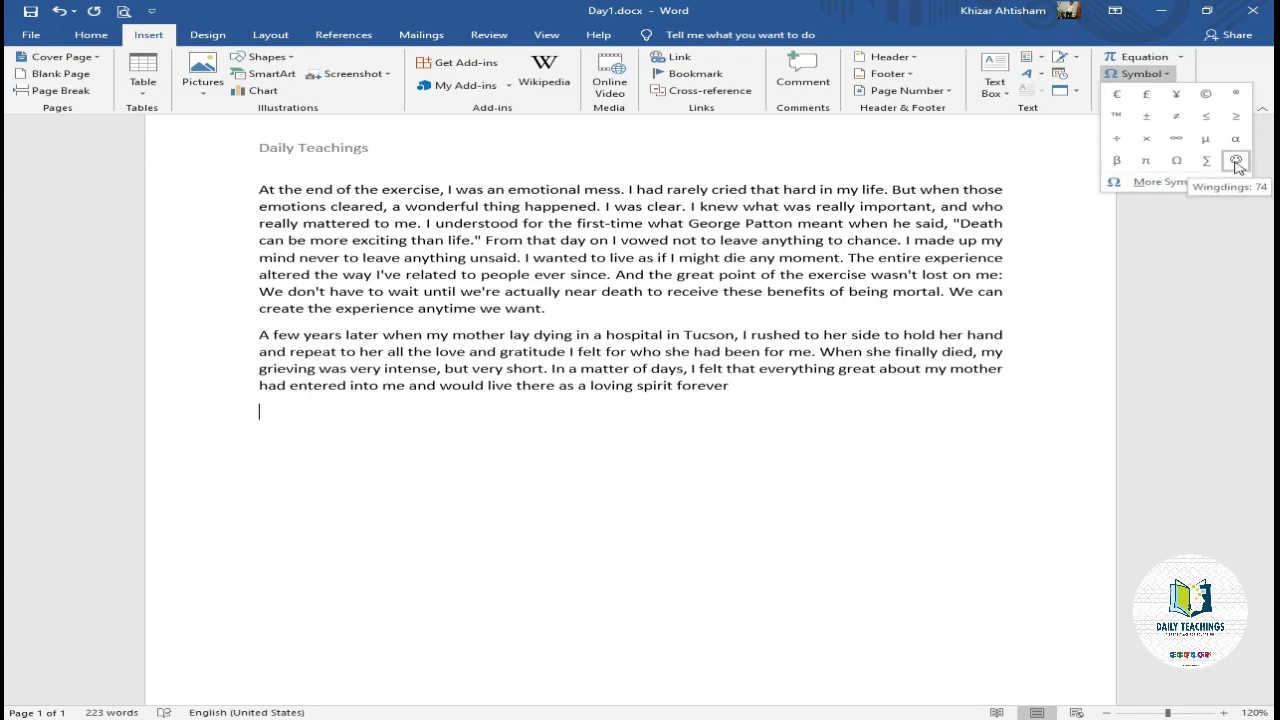
pyautogui.click(1236, 162)
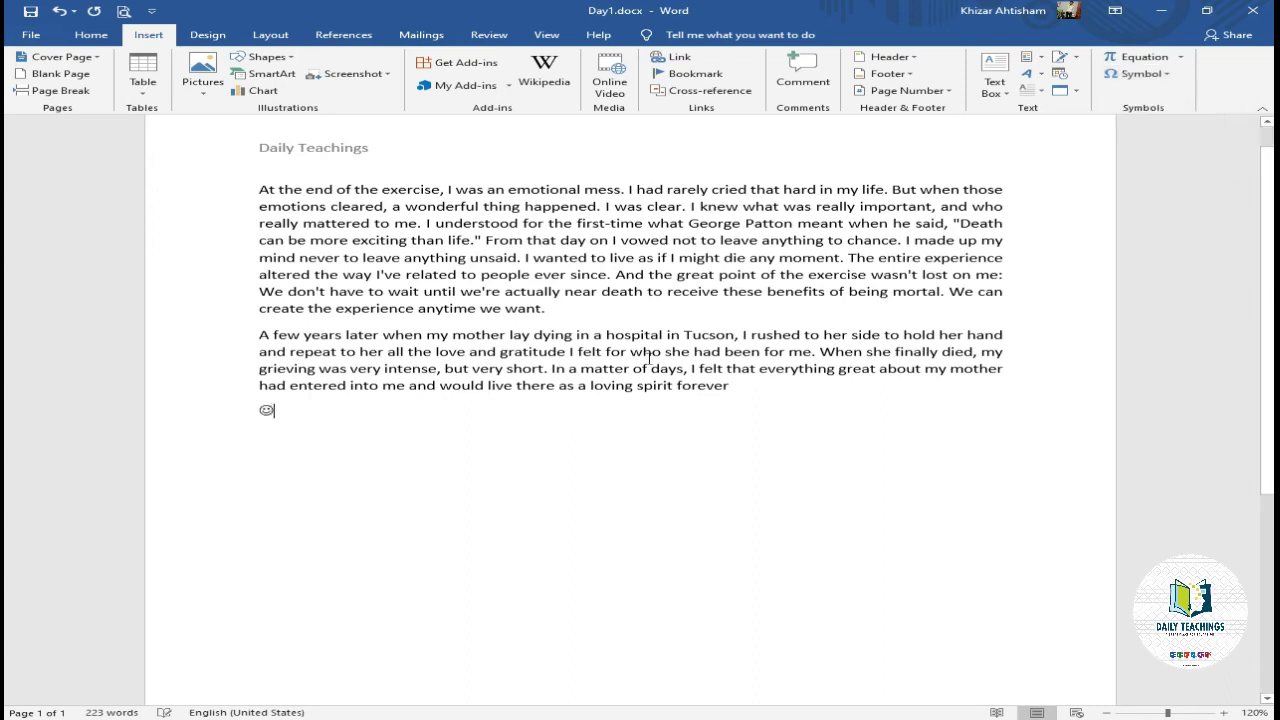
pyautogui.click(1168, 77)
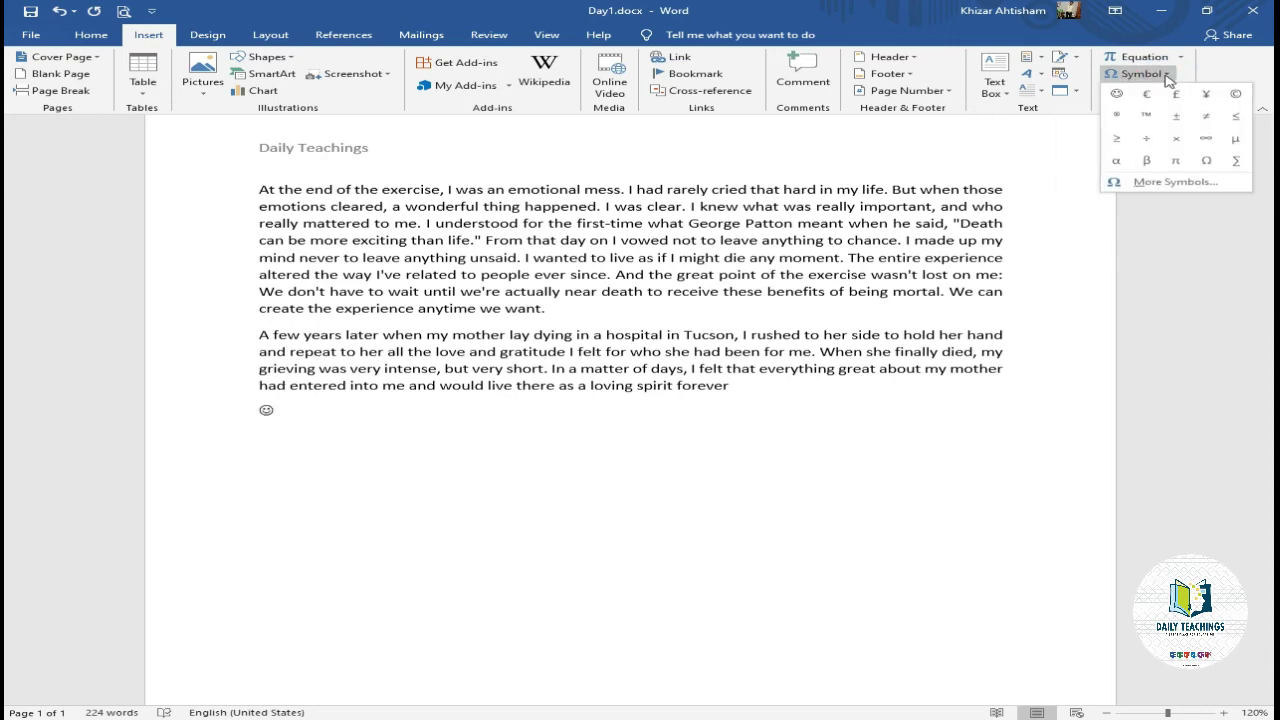
# Insert the hollow right-pointing Wingdings arrow (code 240) after the smiley face
pyautogui.click(1175, 189)
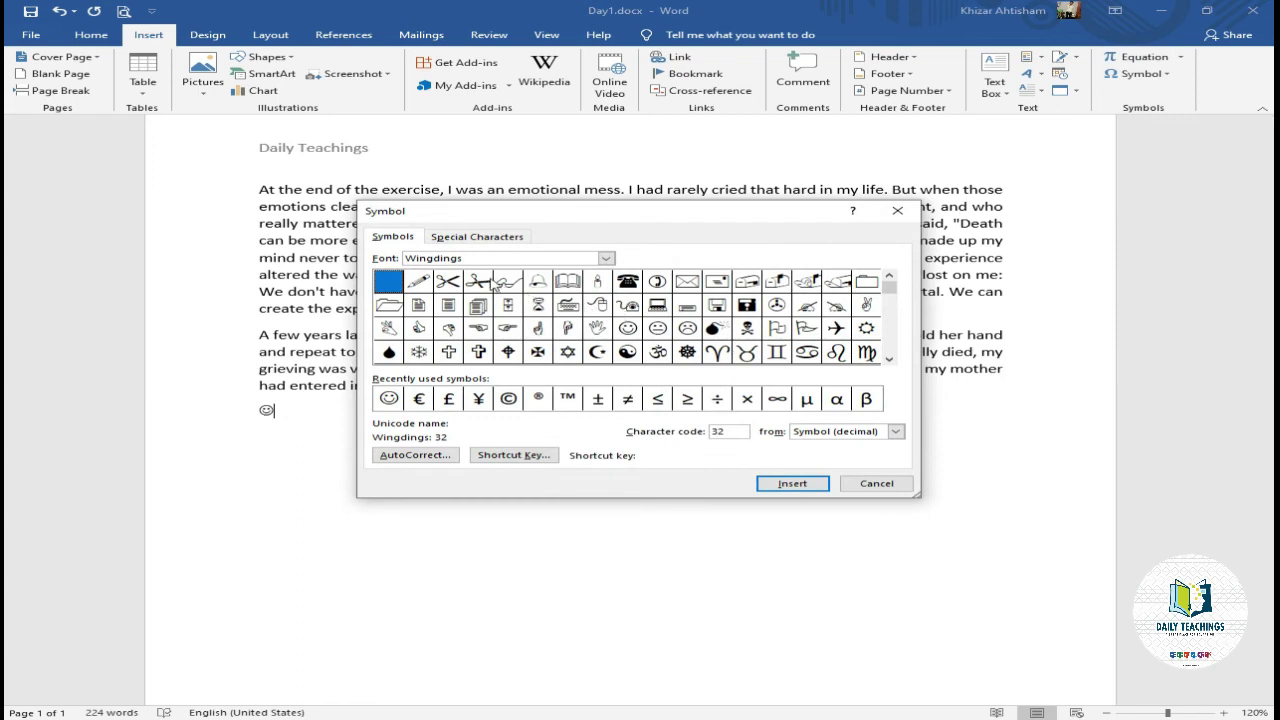
pyautogui.click(606, 260)
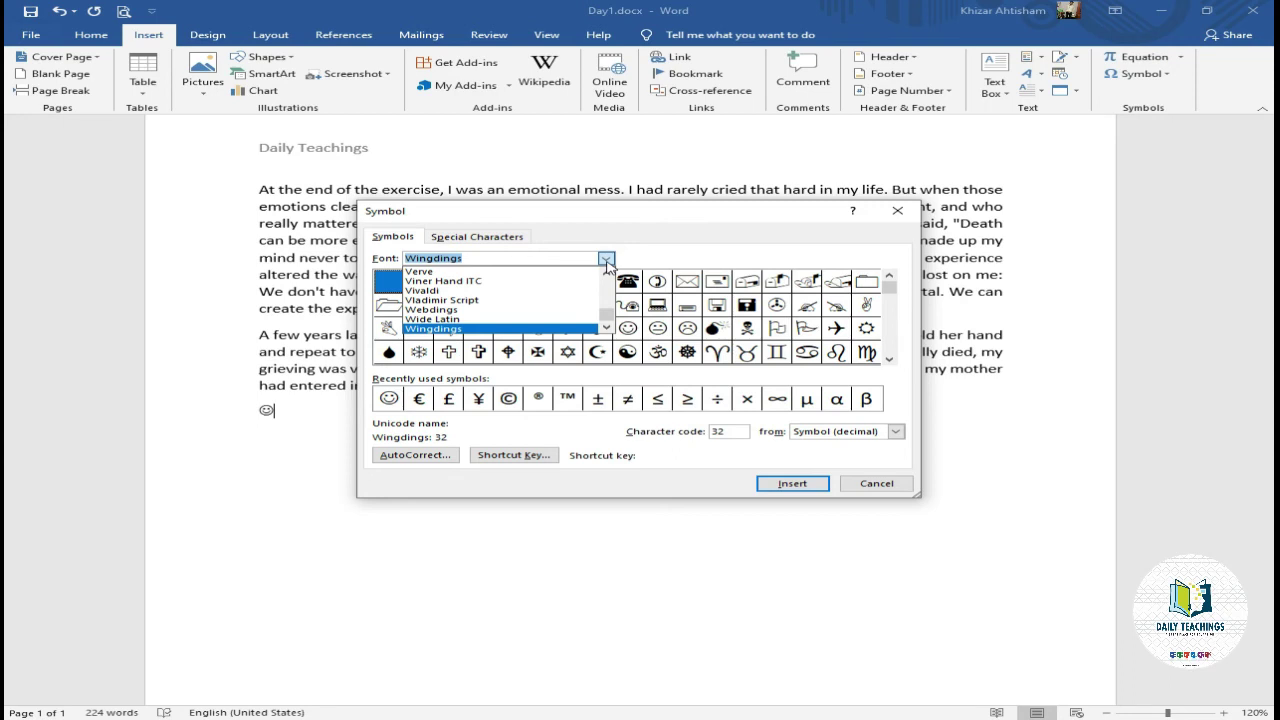
pyautogui.click(606, 261)
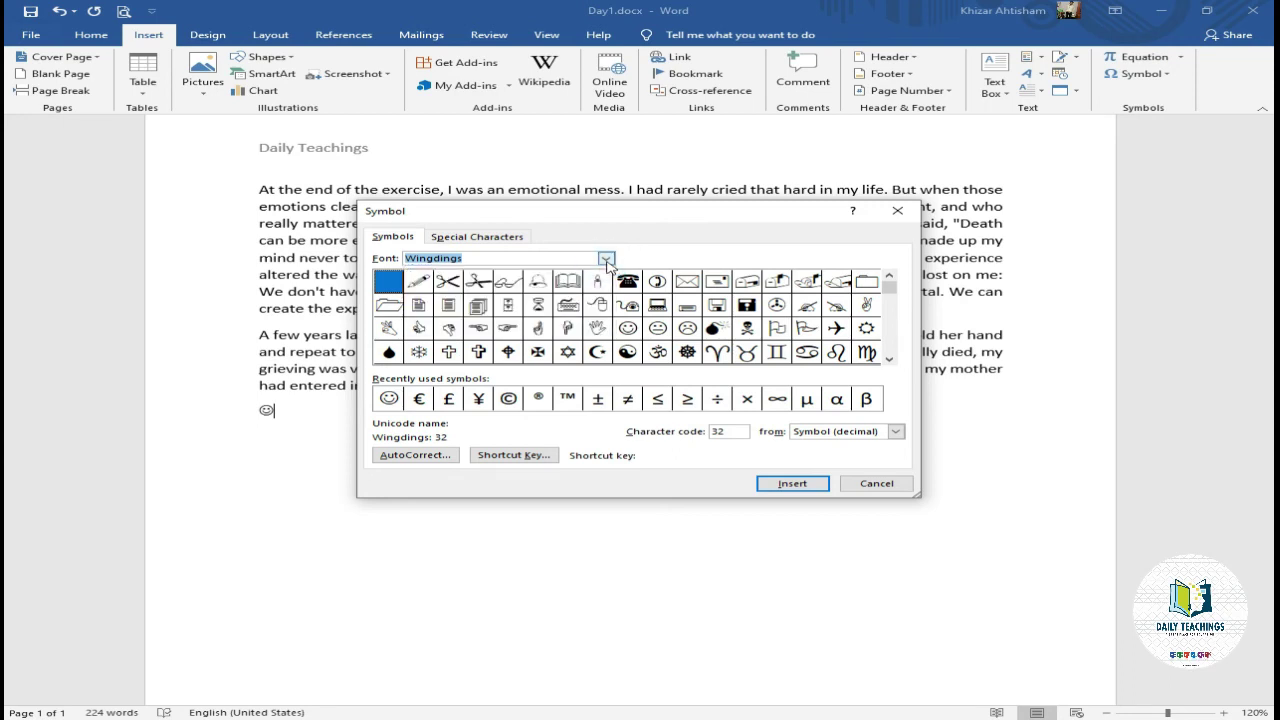
pyautogui.click(891, 363)
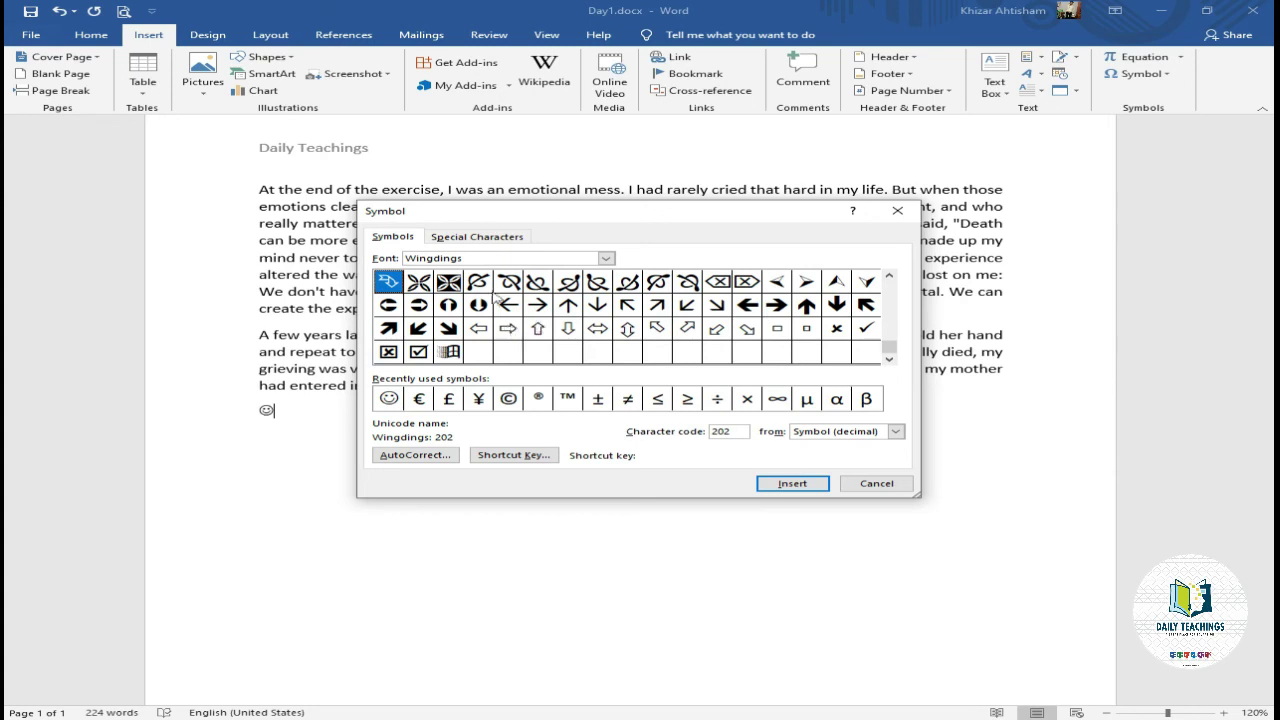
pyautogui.click(508, 328)
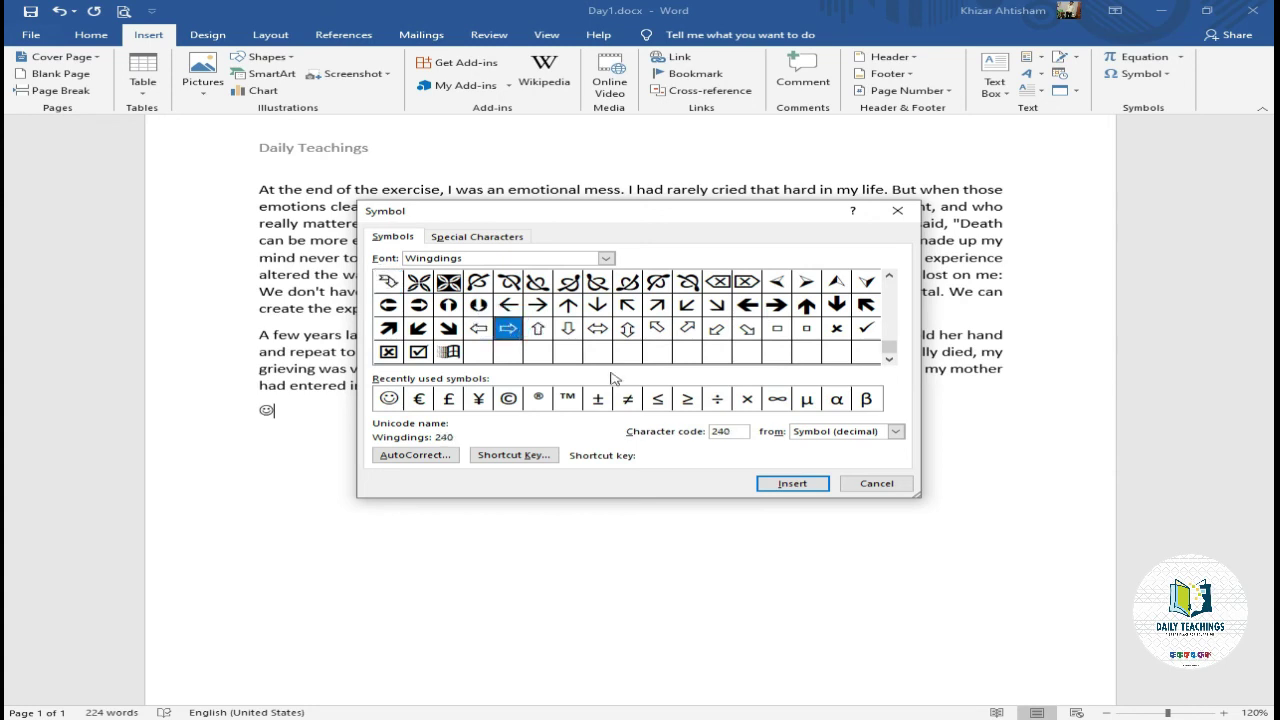
pyautogui.click(785, 483)
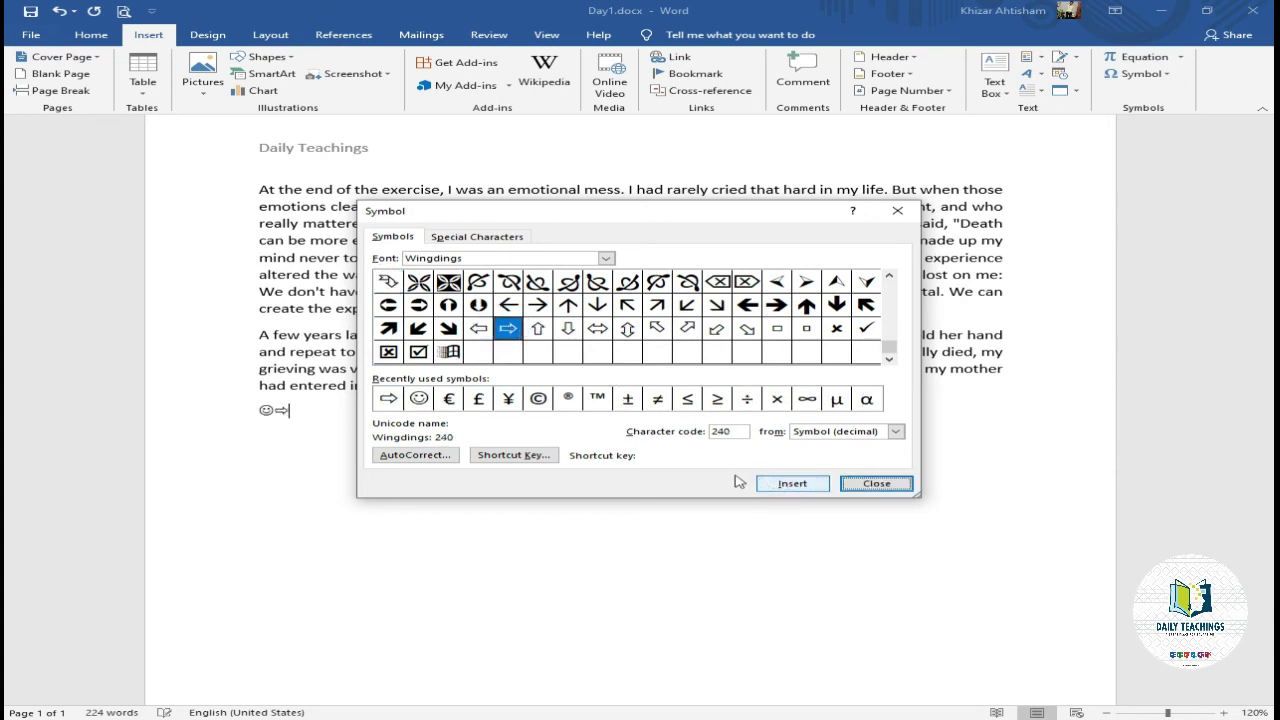
pyautogui.click(880, 484)
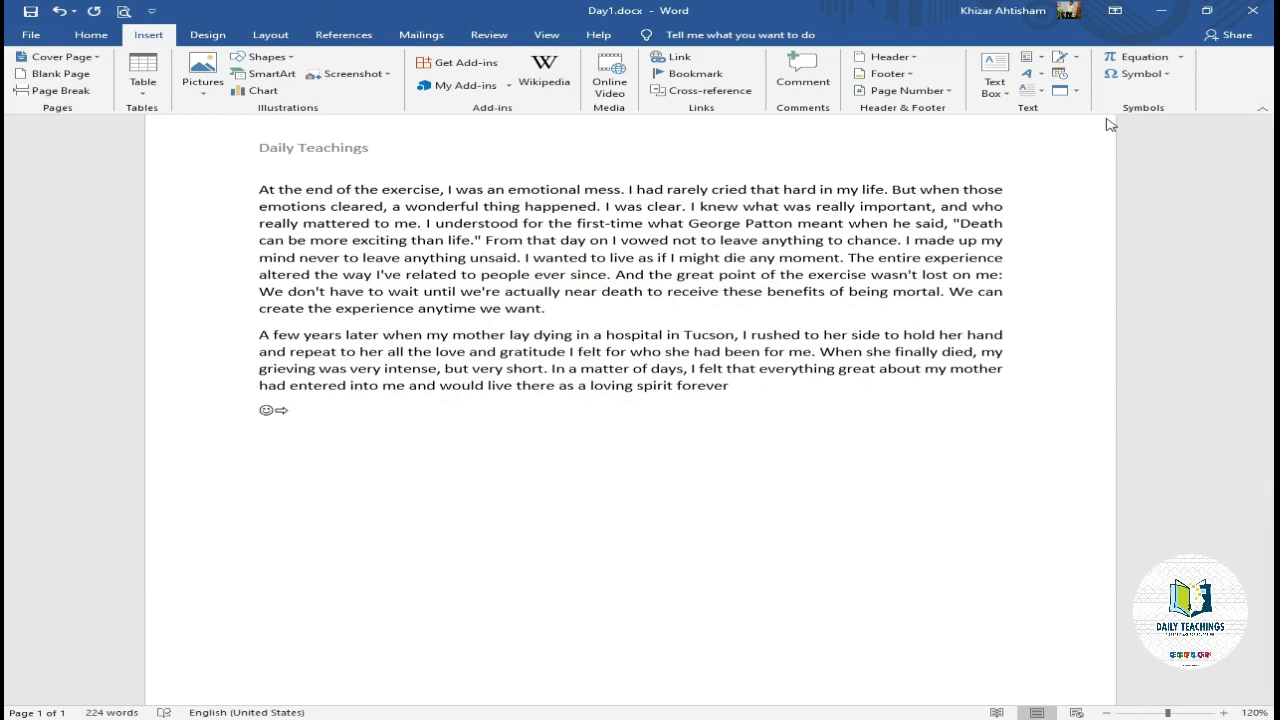